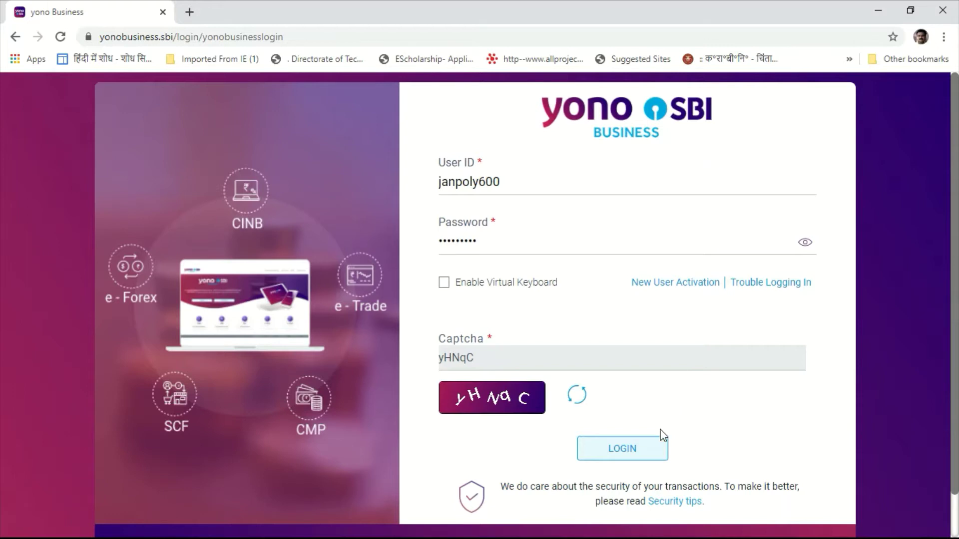
# Step: Log in to the yono SBI Business portal and open the Account Statement page of Corporate INB
pyautogui.click(645, 453)
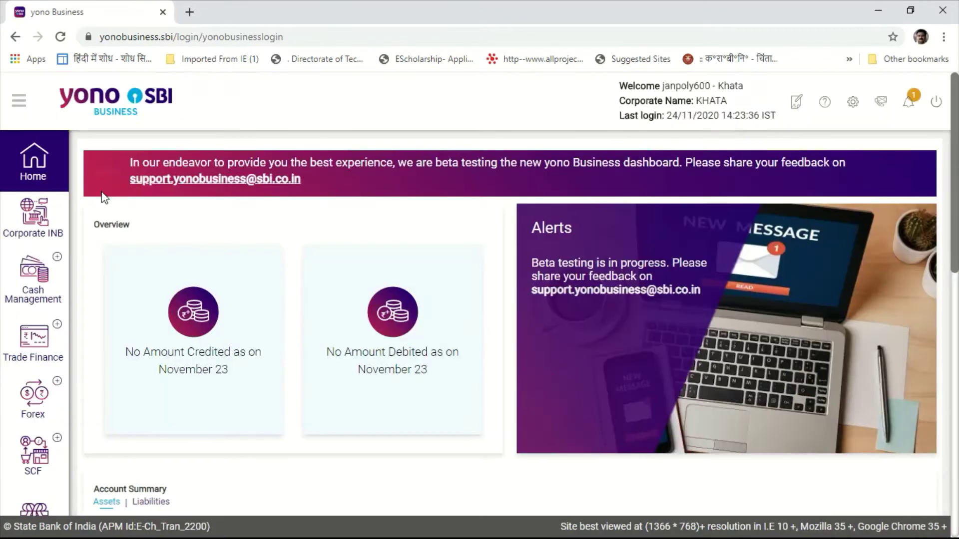
pyautogui.click(32, 210)
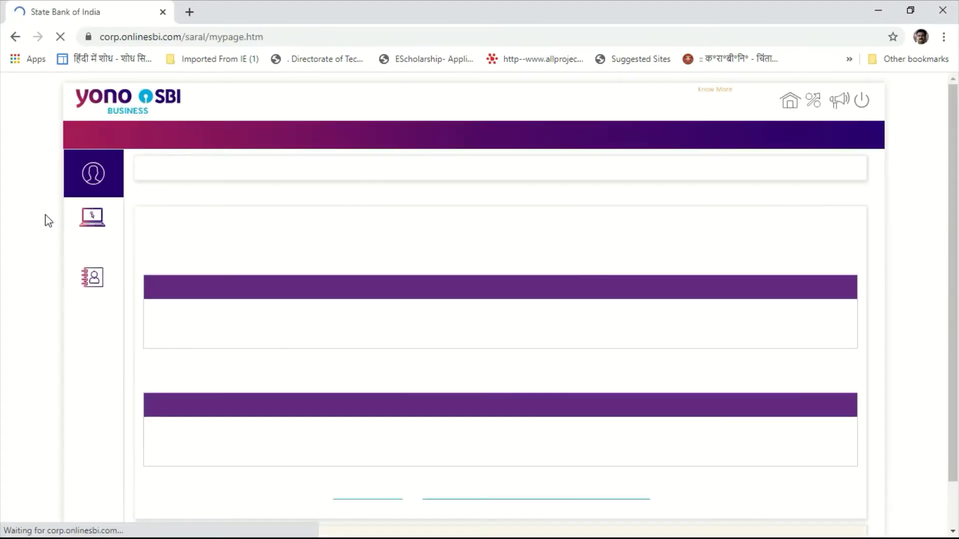
pyautogui.click(94, 220)
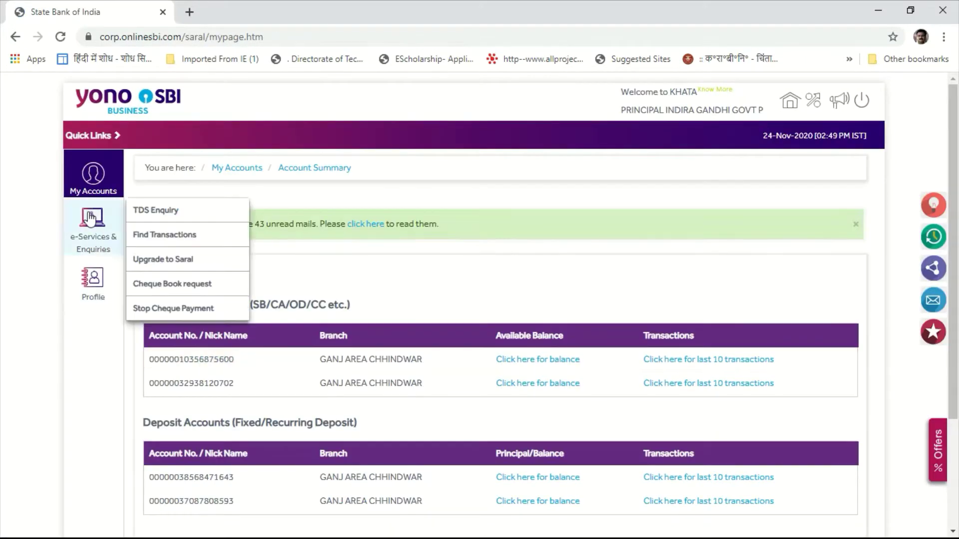
pyautogui.click(95, 187)
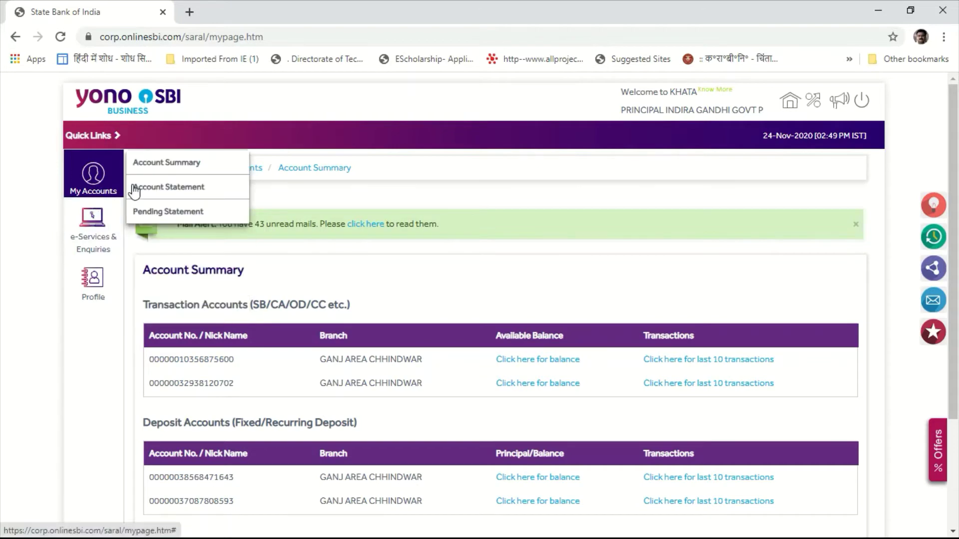
pyautogui.click(155, 188)
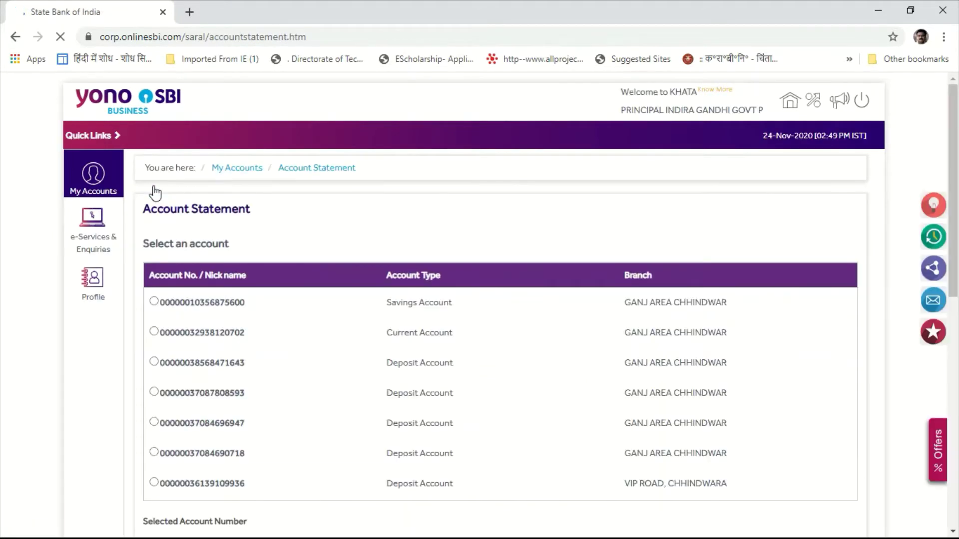
# Step: Select the savings account and set the statement period by month to June 2019
pyautogui.click(154, 301)
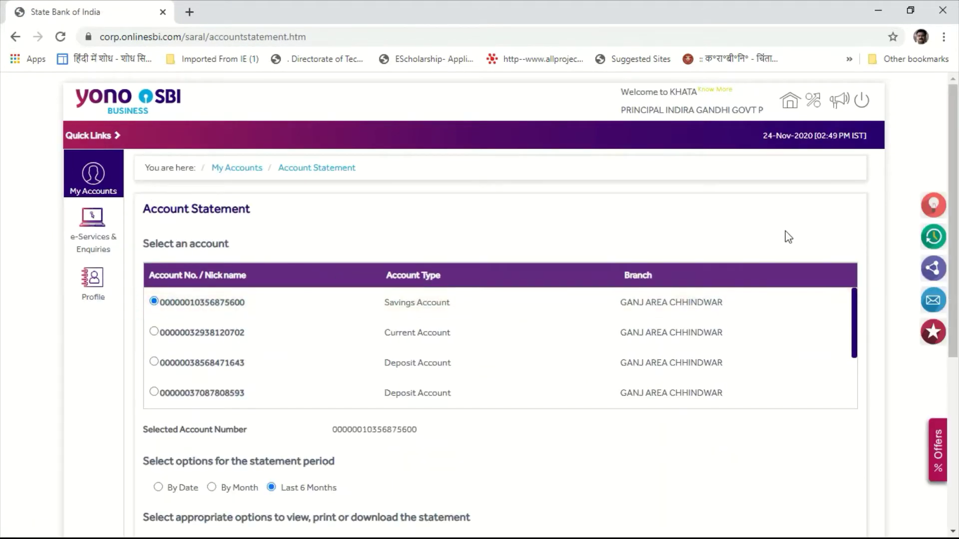
pyautogui.scroll(-4, 2, 200)
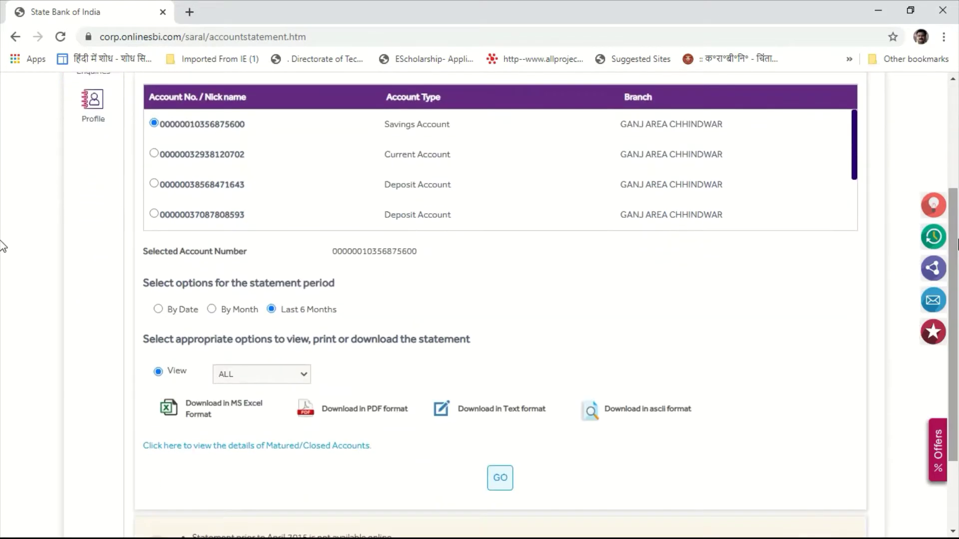
pyautogui.click(212, 309)
pyautogui.click(327, 337)
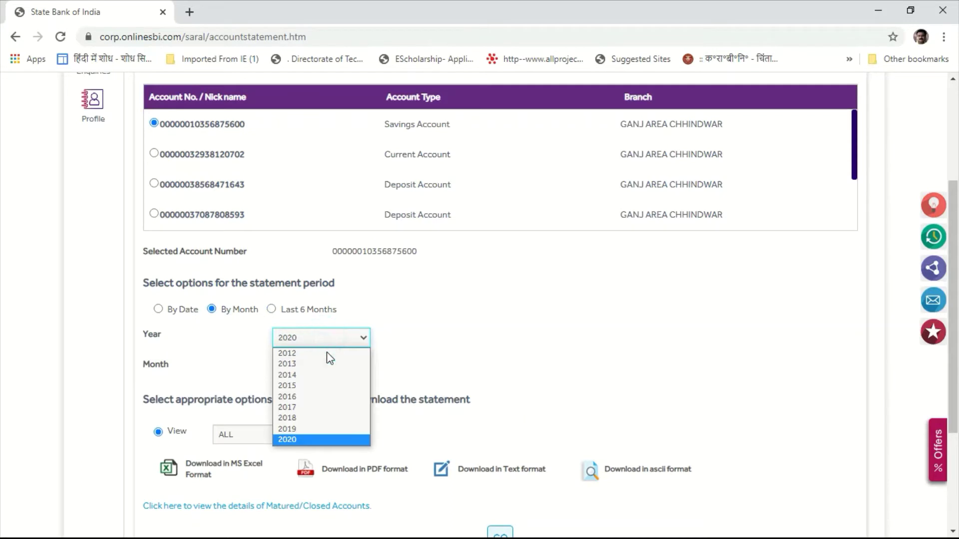
pyautogui.click(316, 429)
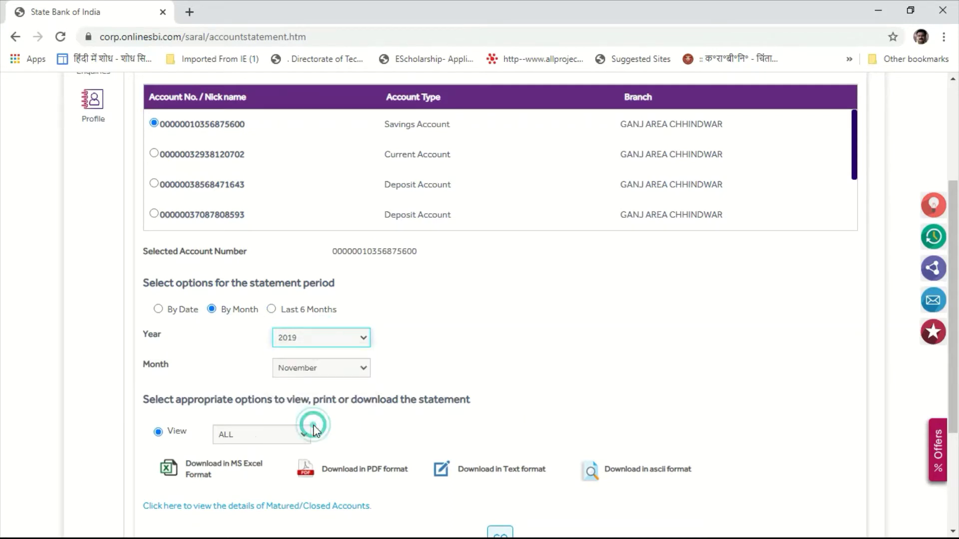
pyautogui.click(321, 370)
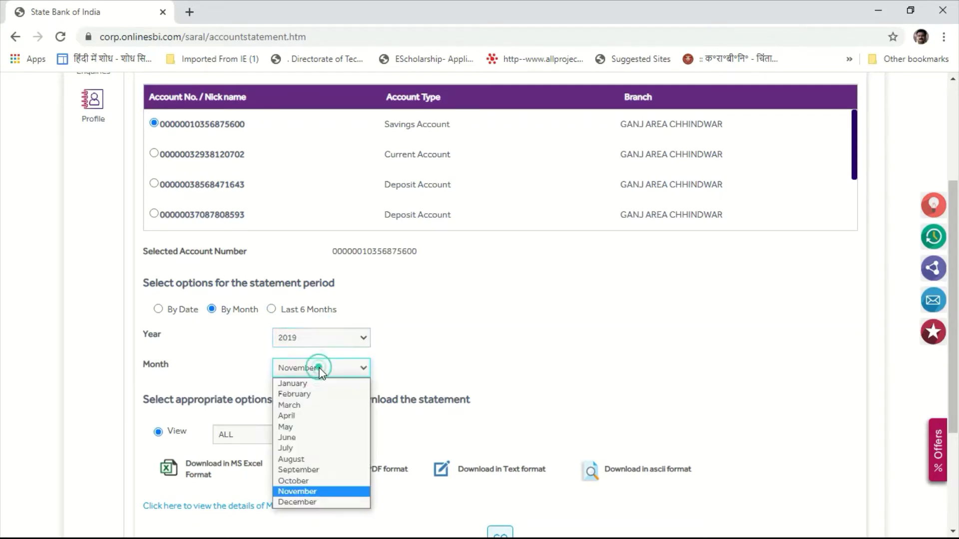
pyautogui.click(314, 438)
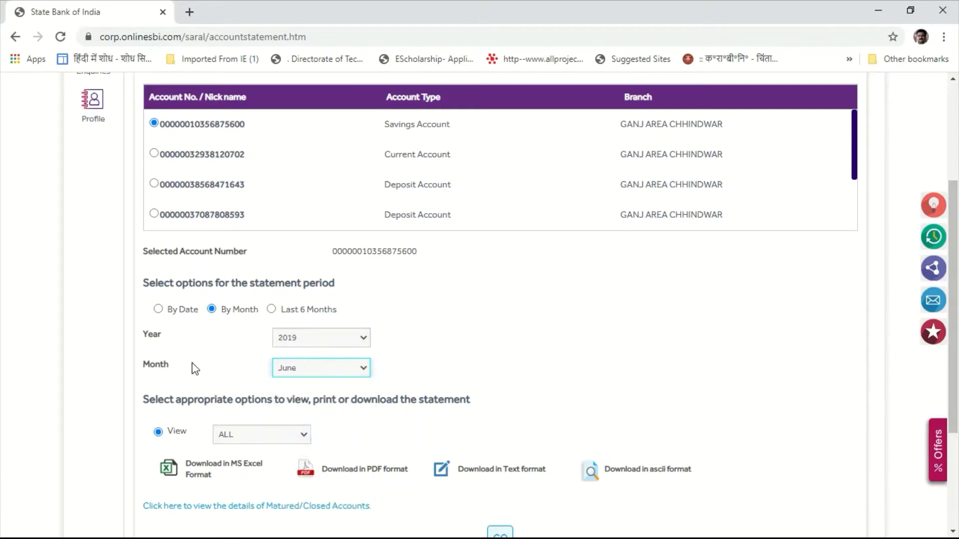
# Step: Download the account statement in MS Excel format and save it to the Desktop under the suggested file name
pyautogui.click(203, 470)
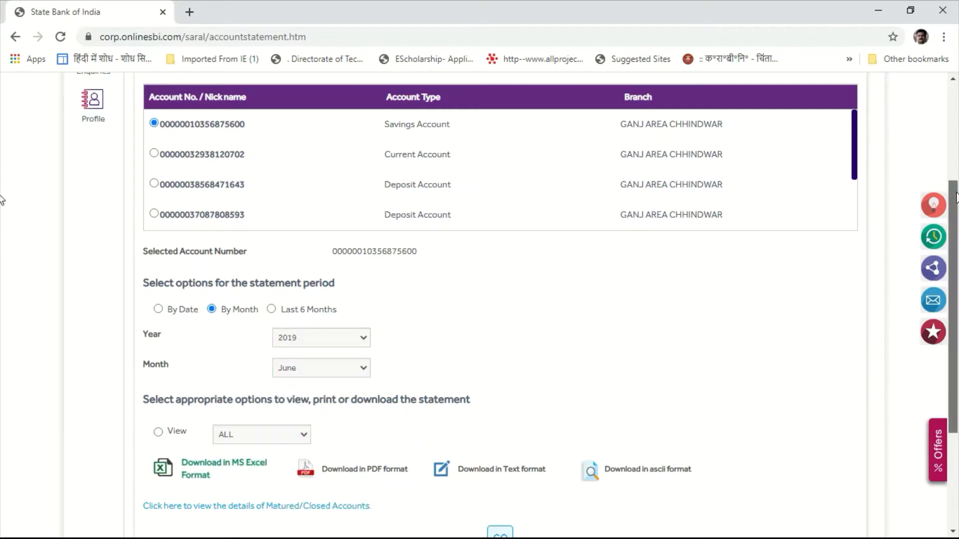
pyautogui.scroll(-3, 3, 267)
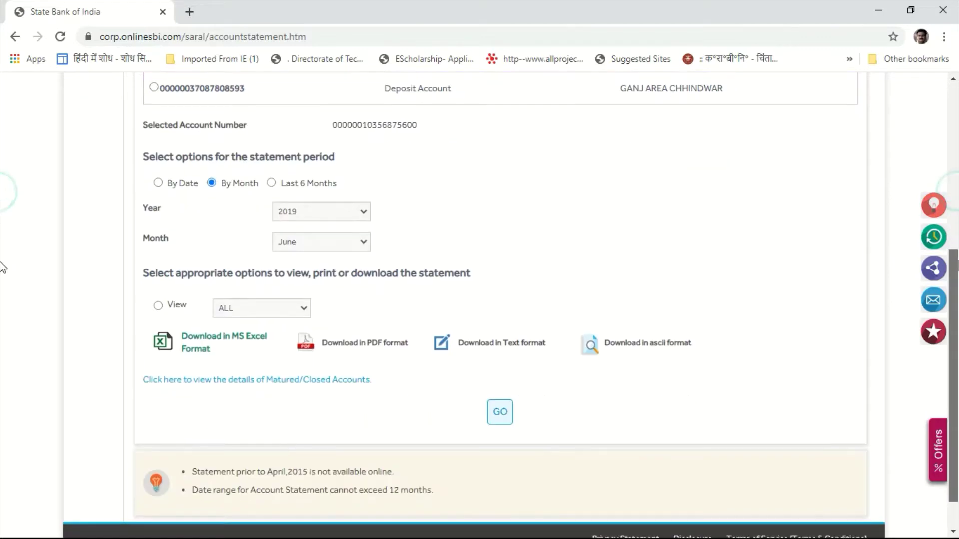
pyautogui.click(499, 419)
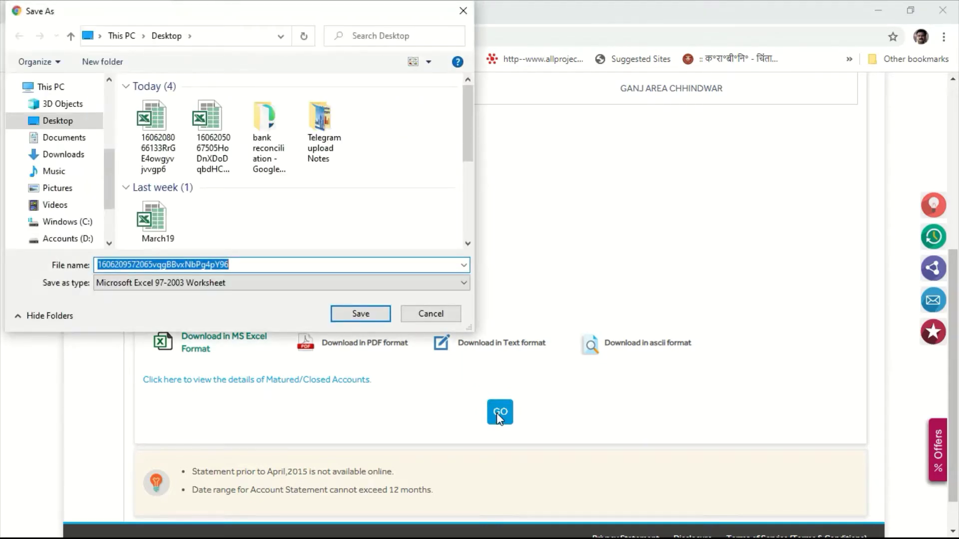
pyautogui.click(359, 314)
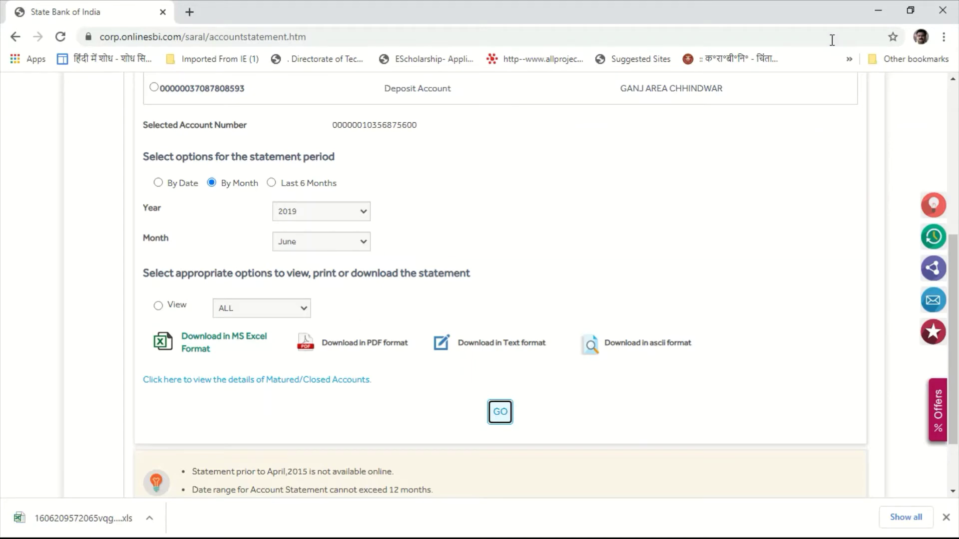
# Step: Log out of the banking site and minimize the browser window
pyautogui.scroll(6, 955, 313)
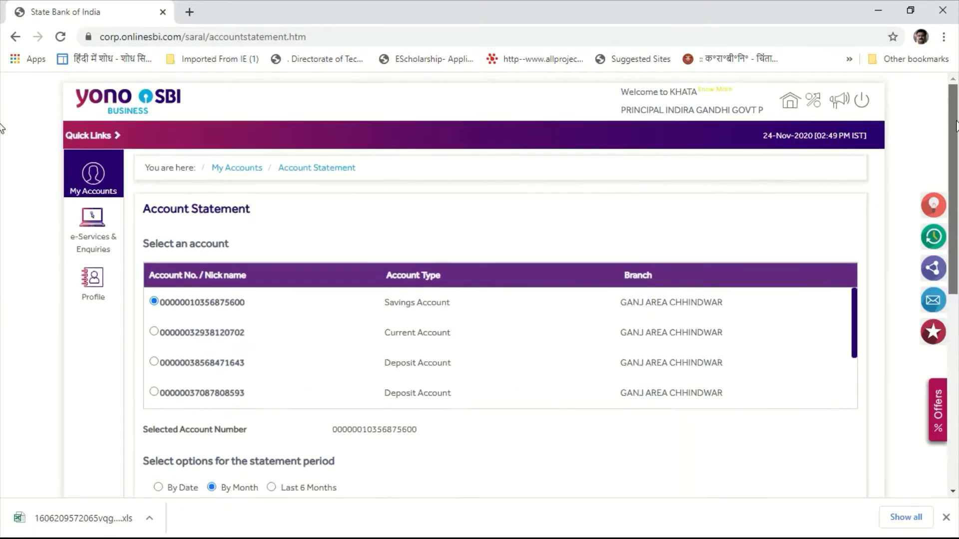
pyautogui.click(859, 109)
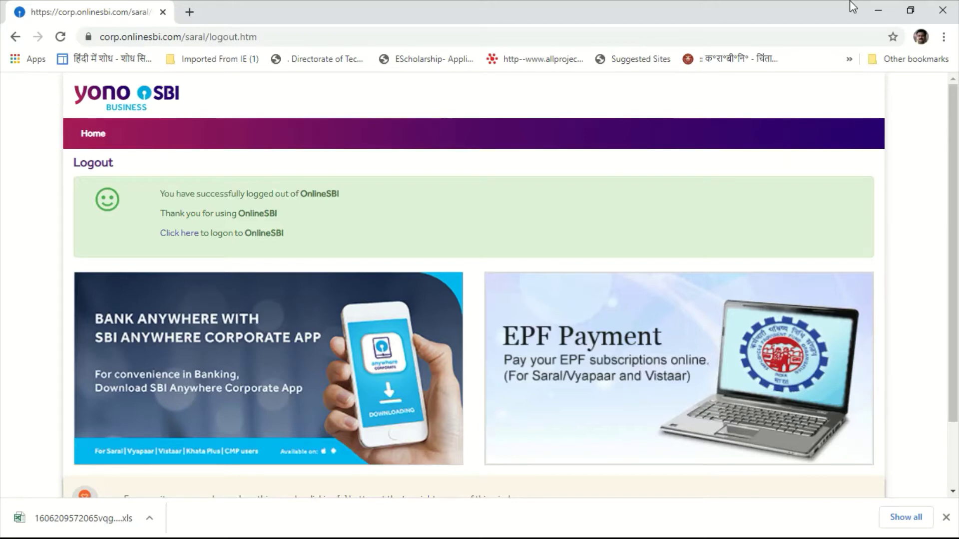
pyautogui.click(878, 11)
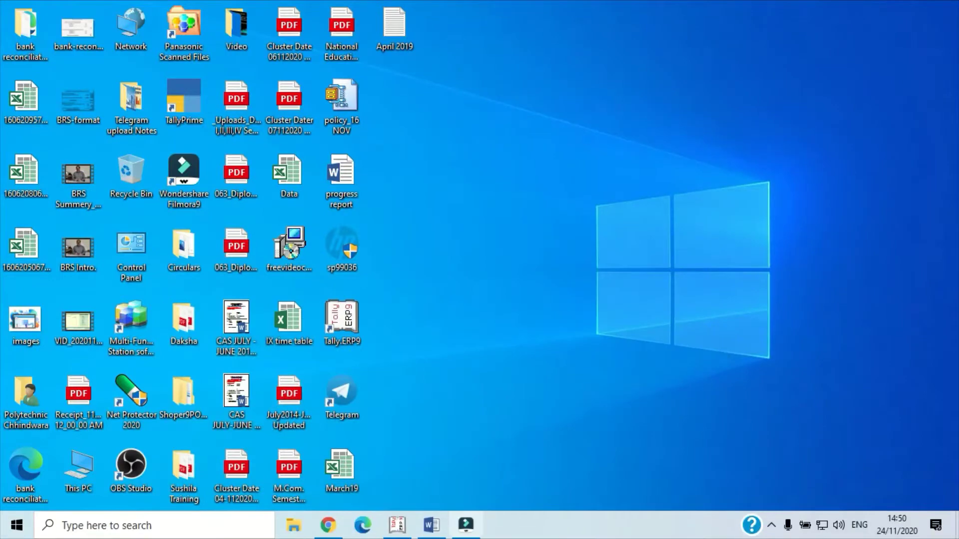
pyautogui.click(466, 524)
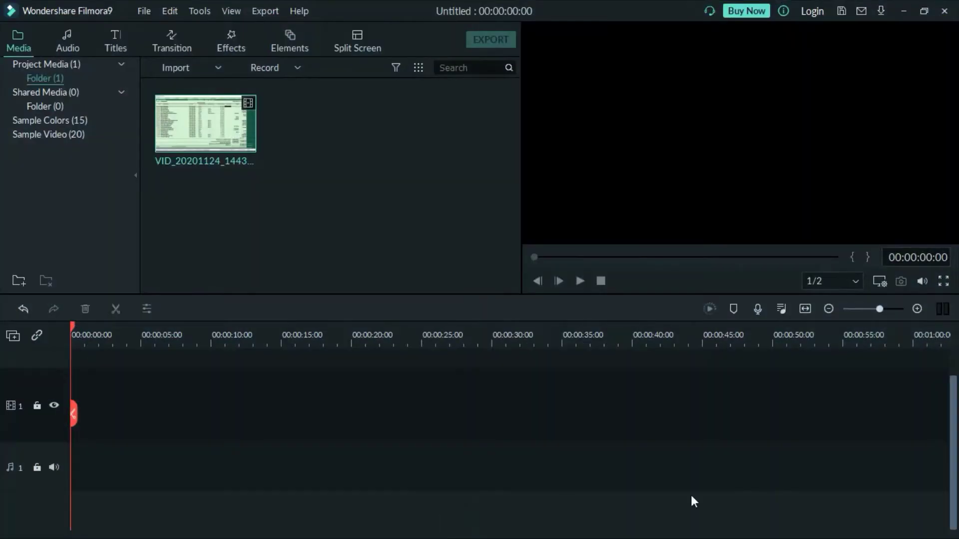
pyautogui.press('super')
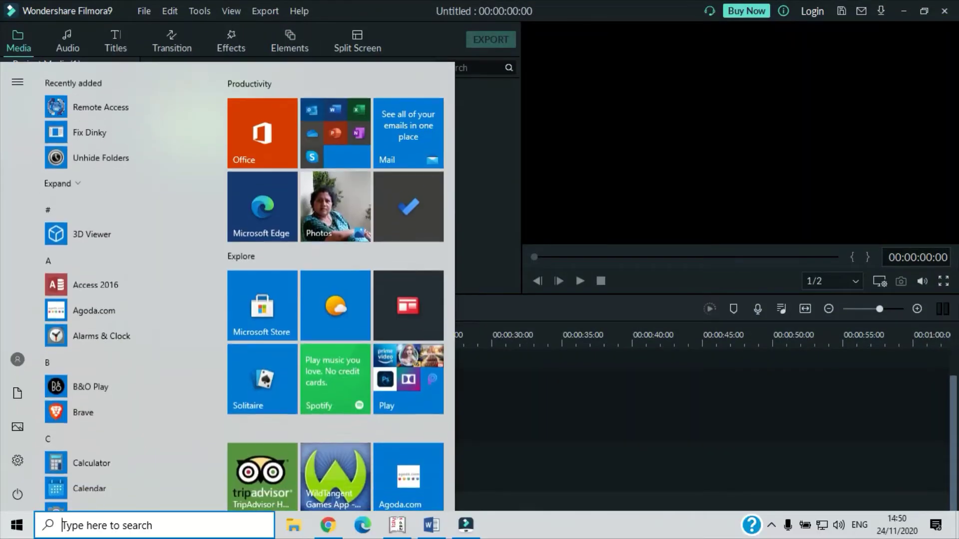
pyautogui.click(771, 527)
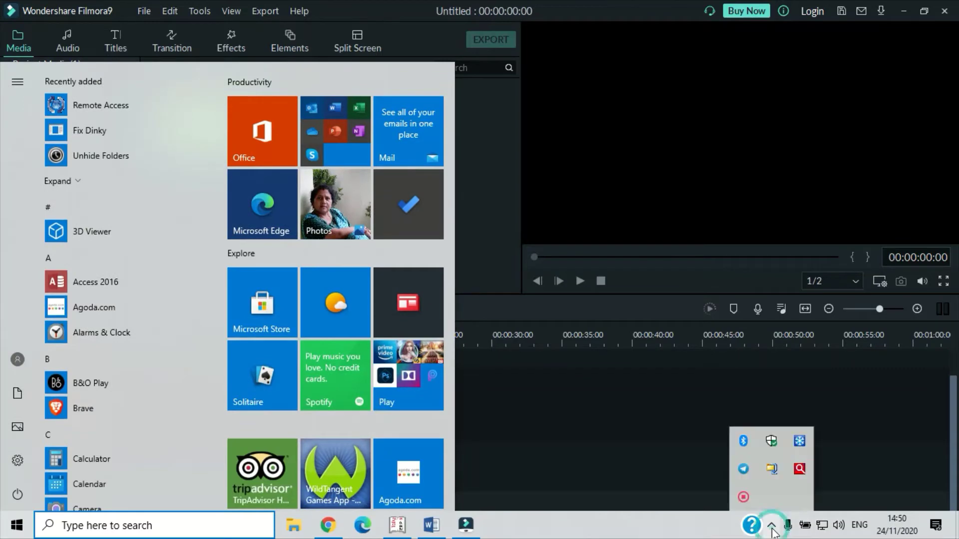
pyautogui.rightClick(744, 496)
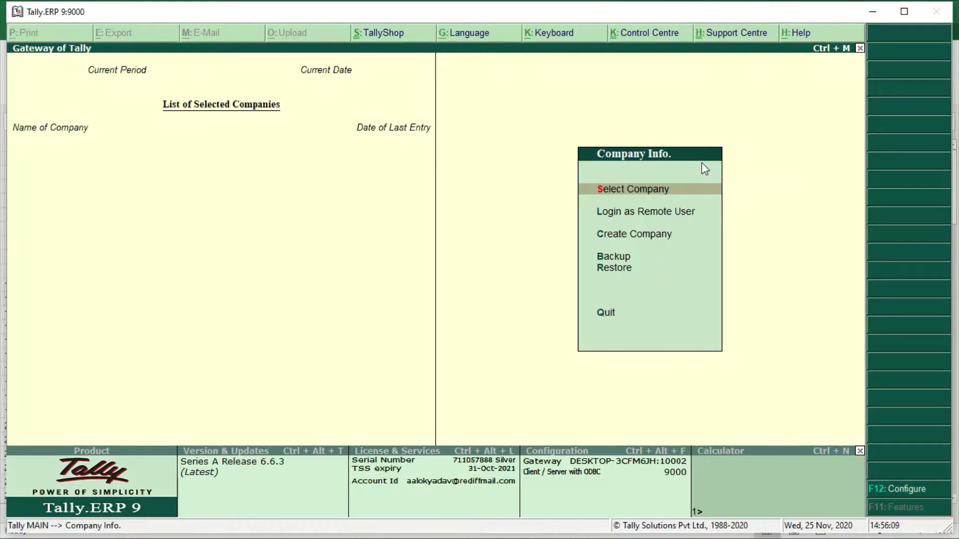
# Step: Start selecting a company in Tally.ERP 9 and set the data path to D:\Tally.ERP9\Data3
pyautogui.press('Return')
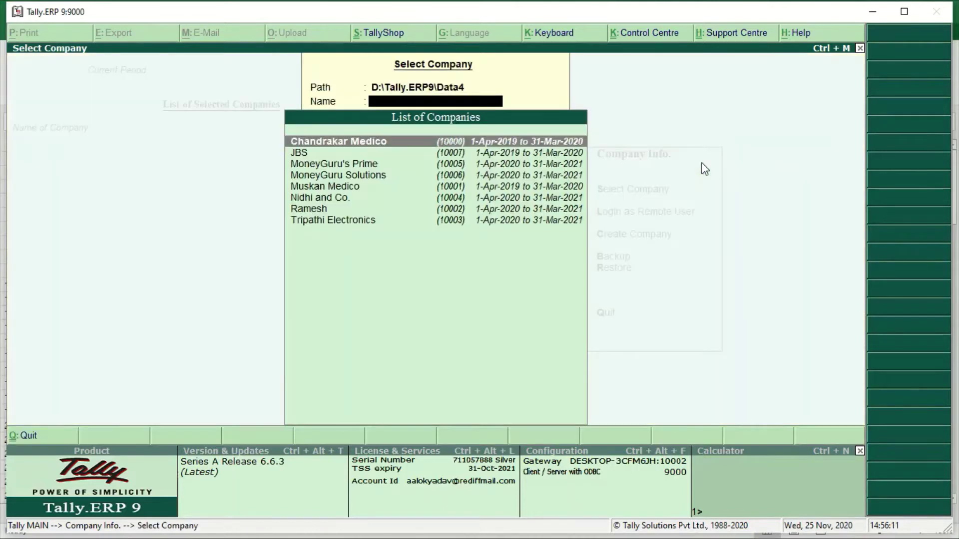
pyautogui.press('Down')
pyautogui.press('Down')
pyautogui.press('Escape')
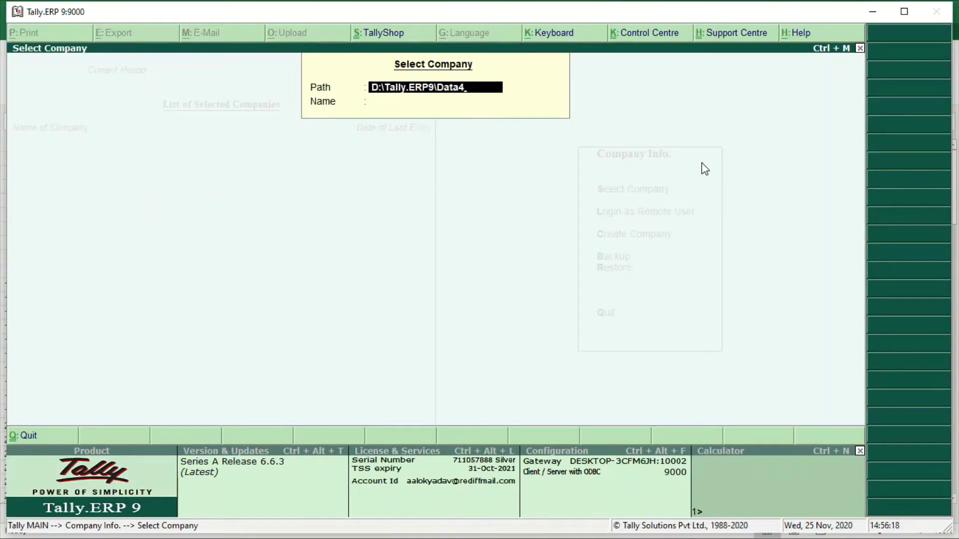
pyautogui.press('BackSpace')
pyautogui.write('3')
pyautogui.press('Return')
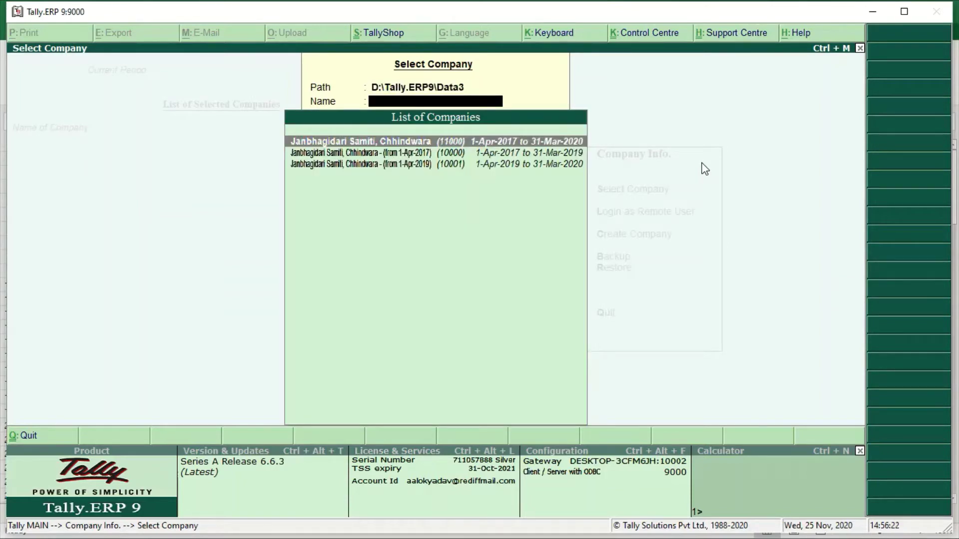
# Step: Open the company Janbhagidari Samiti, Chhindwara - (from 1-Apr-2019), logging in with the user name and password
pyautogui.press('Down')
pyautogui.press('Down')
pyautogui.press('Return')
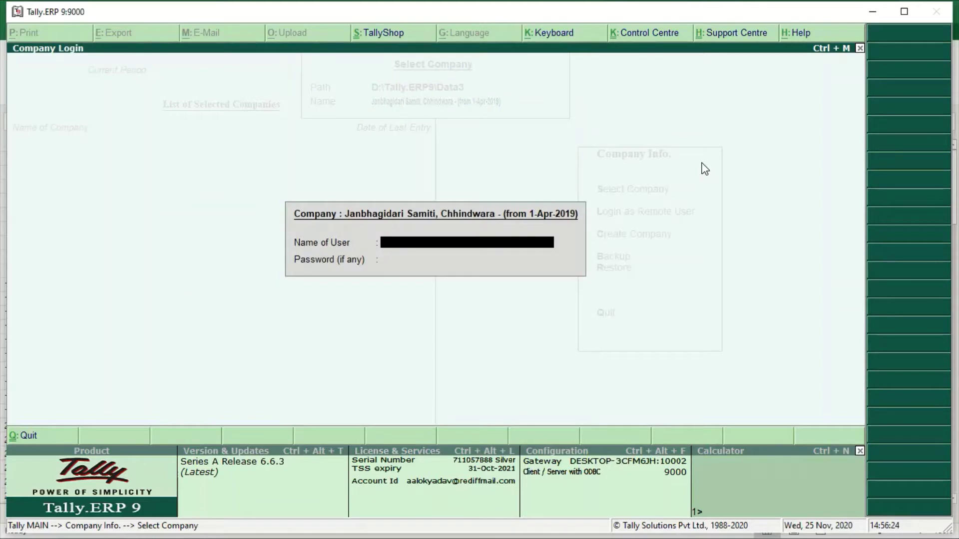
pyautogui.press('Return')
pyautogui.press('Return')
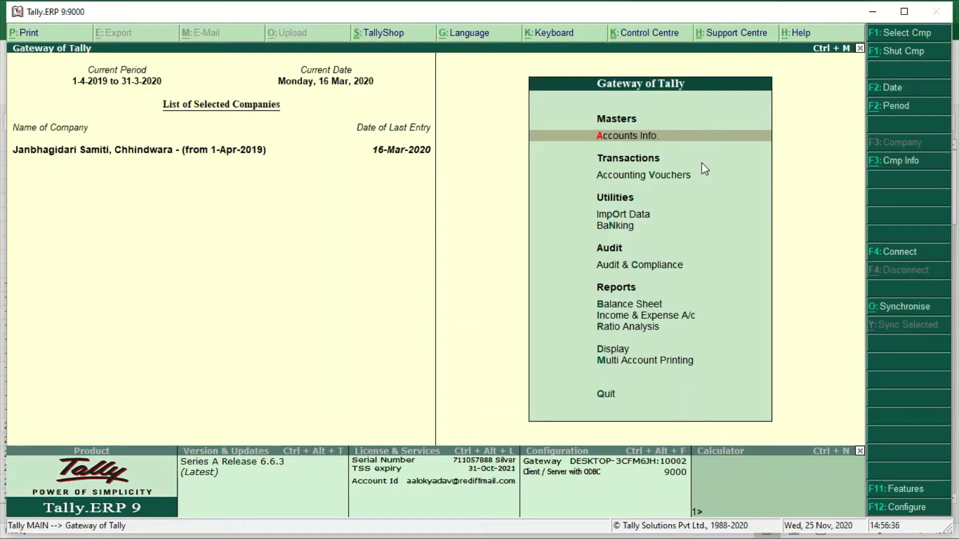
# Step: Open the Bank Reconciliation under Banking for the bank ledger named after the account number
pyautogui.press('Down')
pyautogui.press('Down')
pyautogui.press('Down')
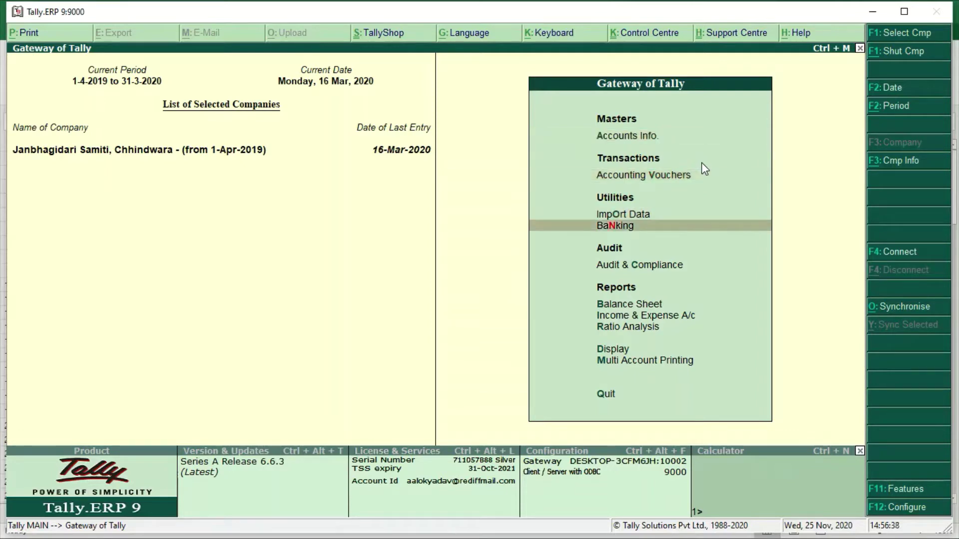
pyautogui.press('Return')
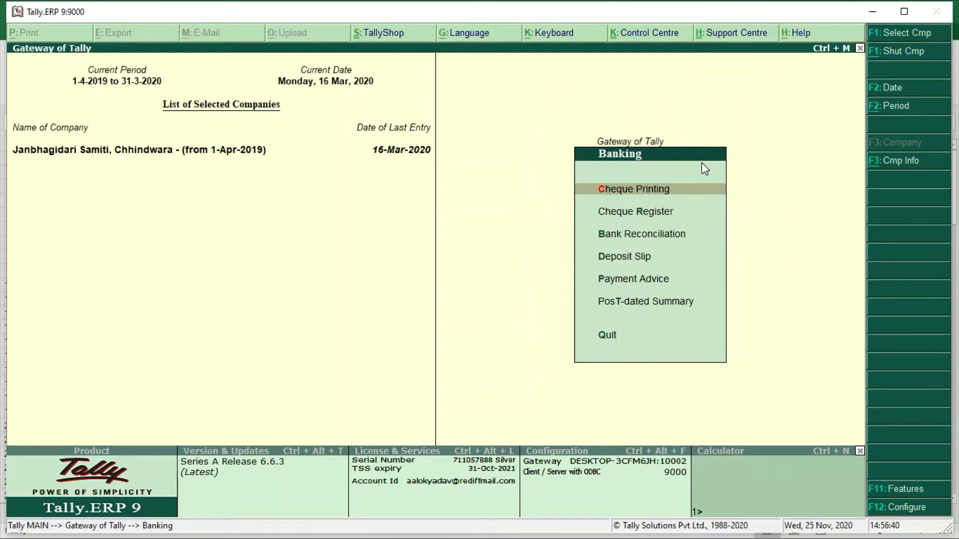
pyautogui.press('Down')
pyautogui.press('Down')
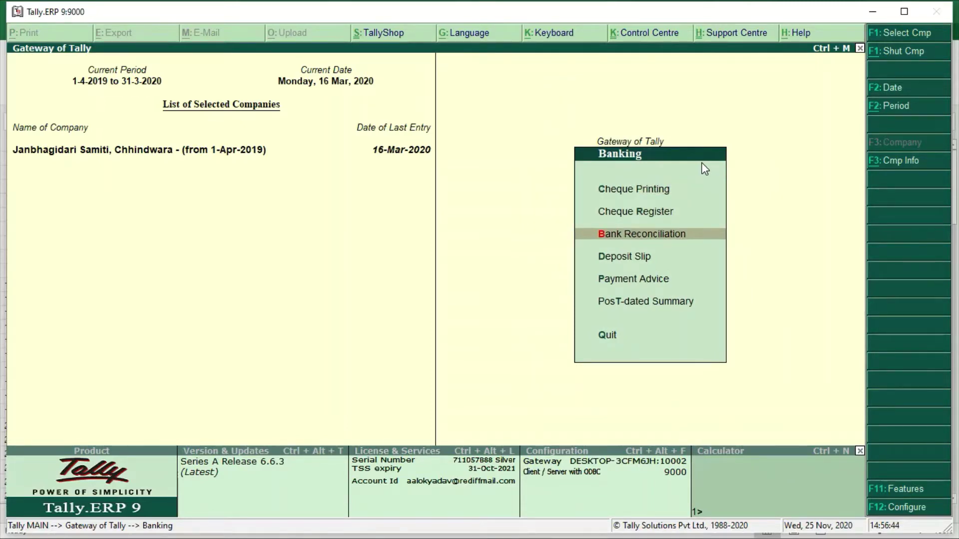
pyautogui.press('Return')
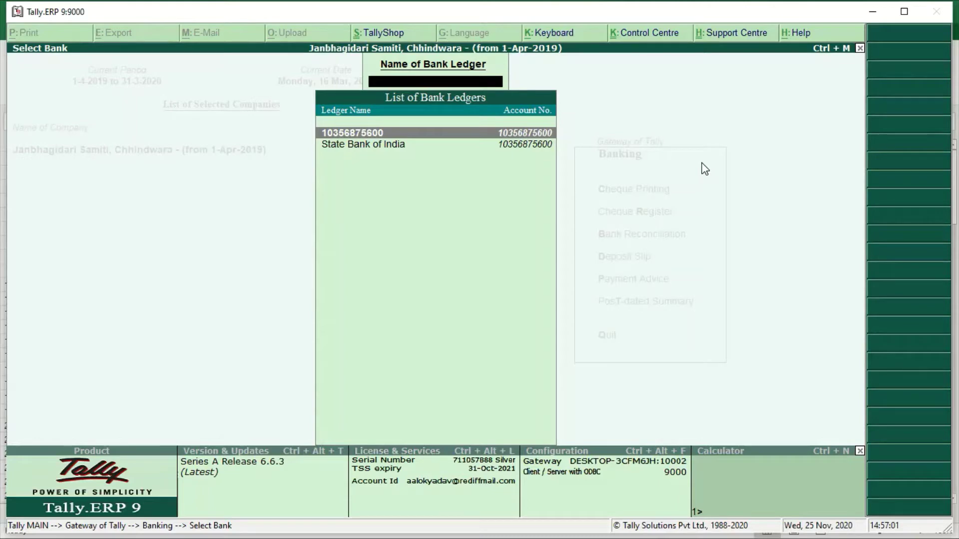
pyautogui.press('Return')
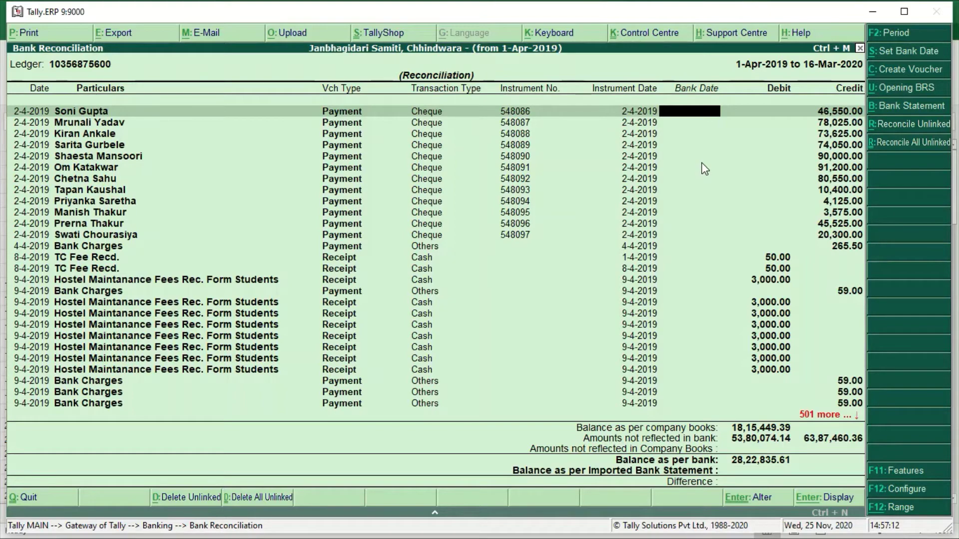
# Step: Quit the bank reconciliation and go back to the Gateway of Tally
pyautogui.press('Escape')
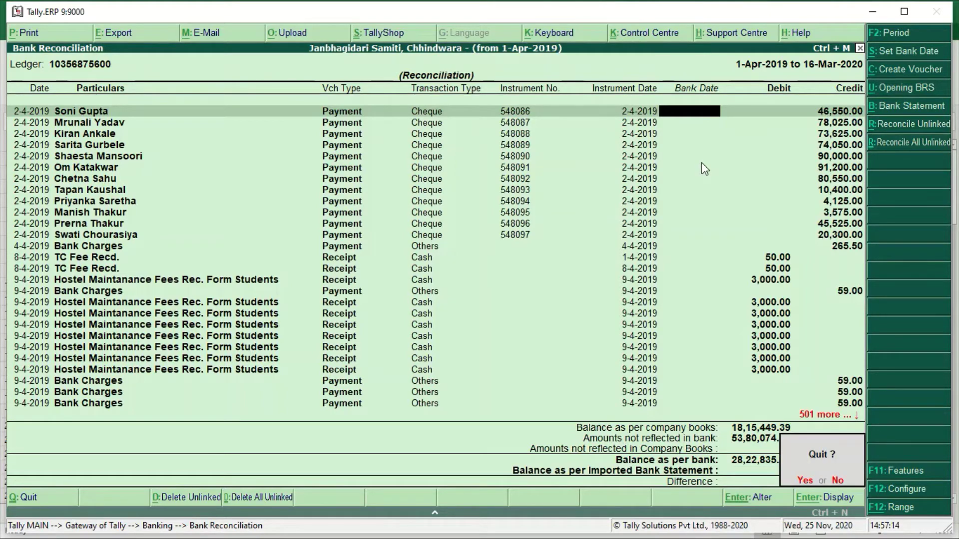
pyautogui.press('Return')
pyautogui.press('Return')
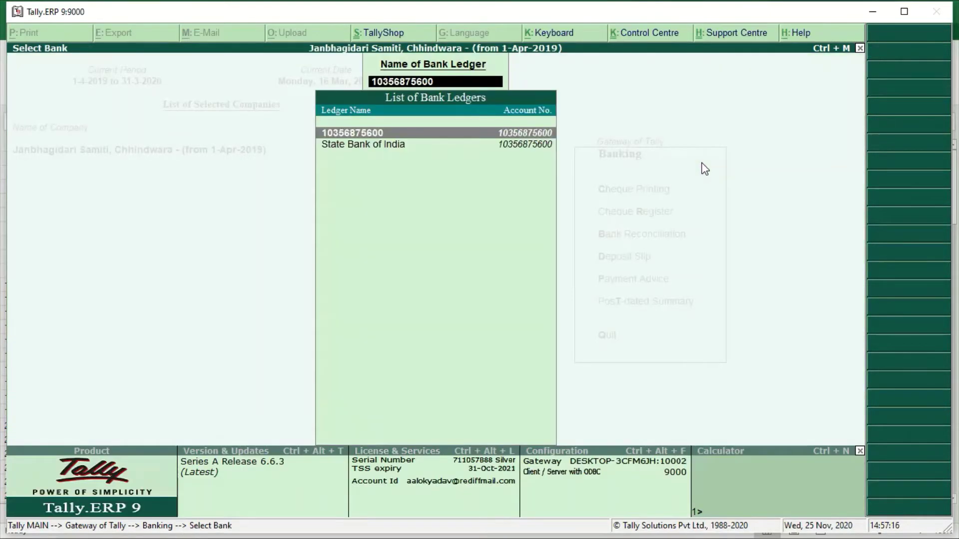
pyautogui.press('Escape')
pyautogui.press('Escape')
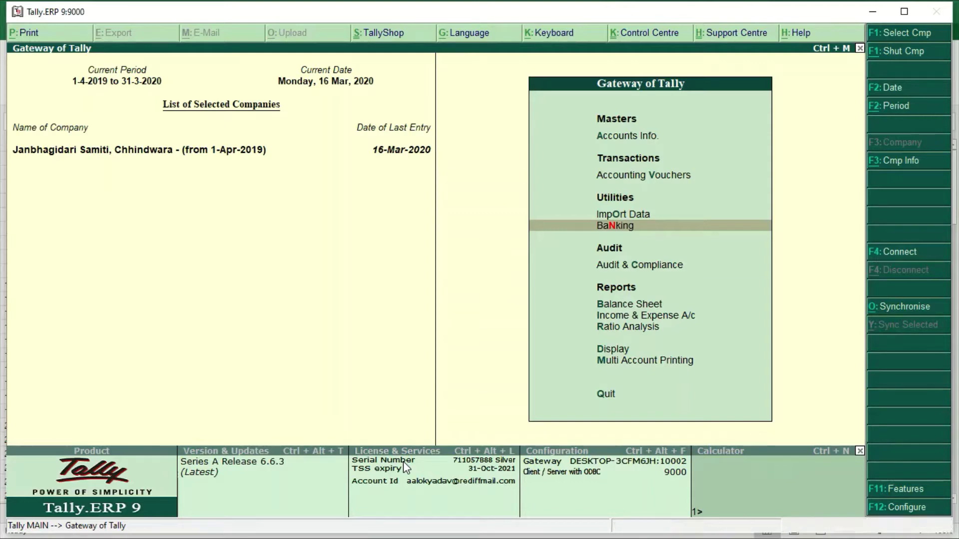
# Step: Close the downloaded bank statement workbook in Excel and switch back to Tally.ERP 9
pyautogui.click(875, 15)
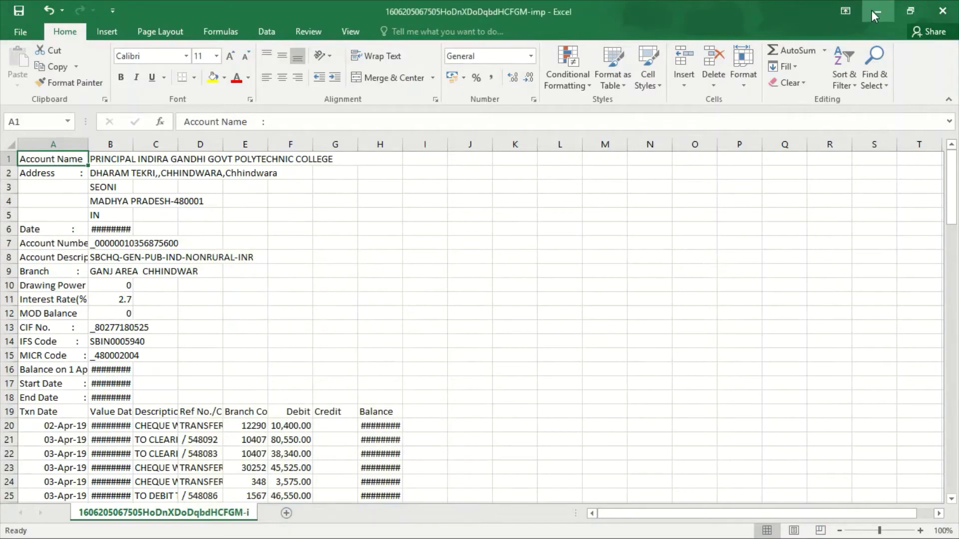
pyautogui.click(943, 11)
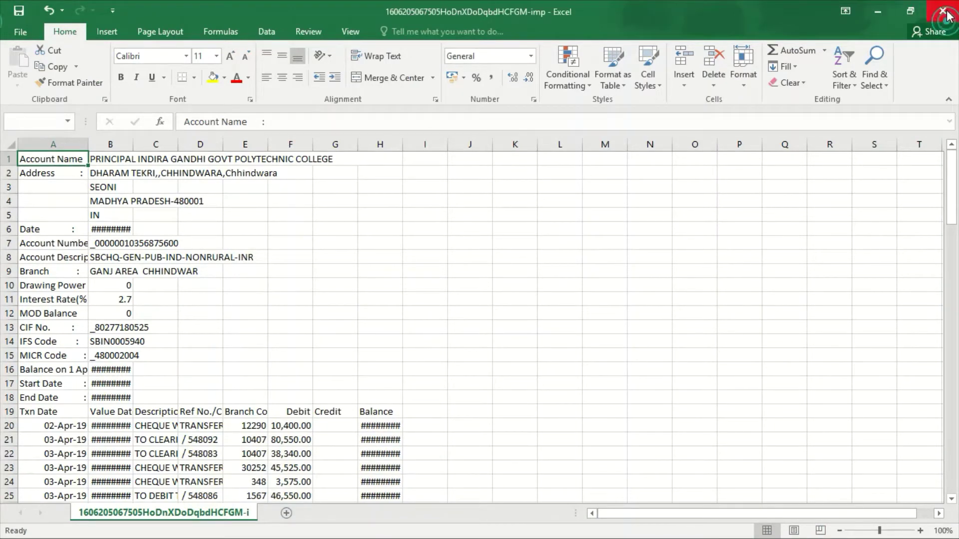
pyautogui.click(466, 307)
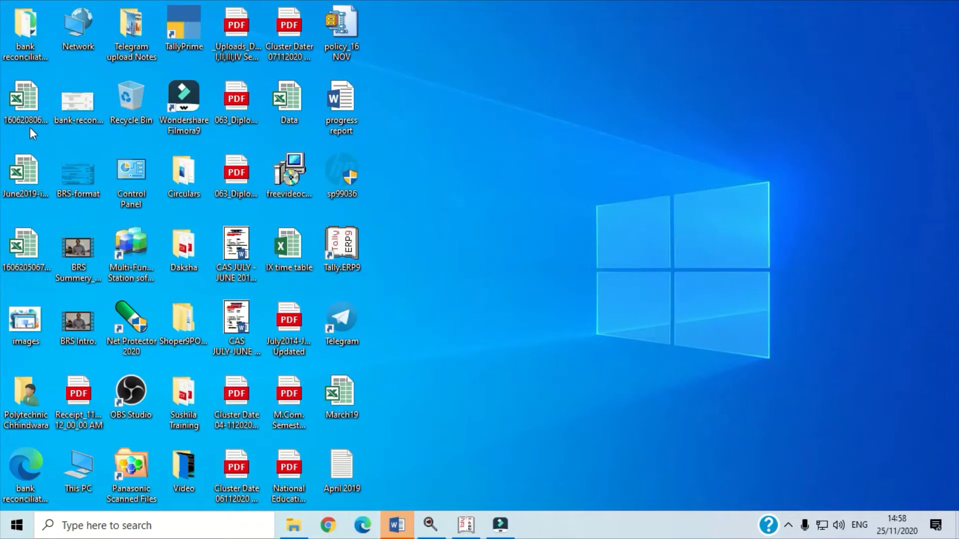
pyautogui.click(465, 525)
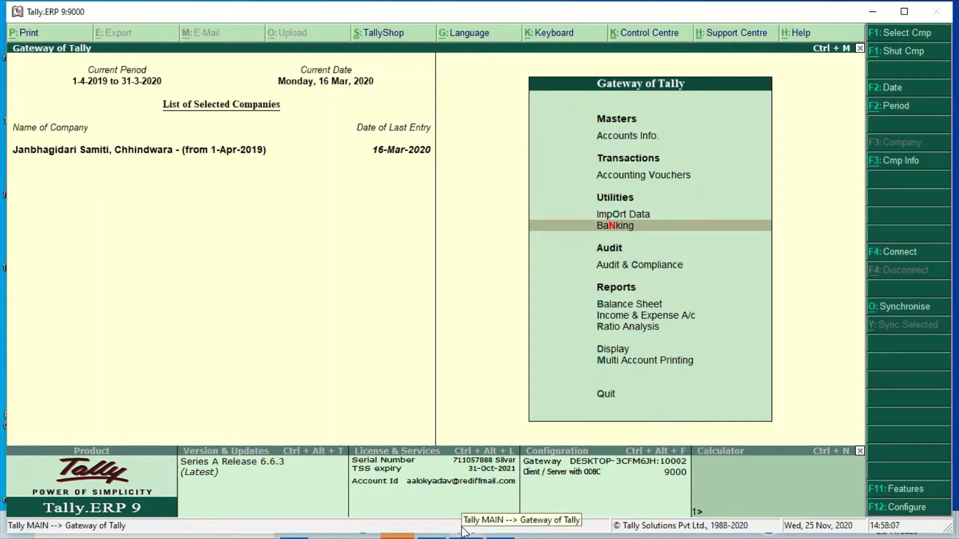
# Step: Open the bank ledger named after the account number for alteration under Accounts Info
pyautogui.press('a')
pyautogui.press('Down')
pyautogui.press('Return')
pyautogui.press('Down')
pyautogui.press('Down')
pyautogui.press('Return')
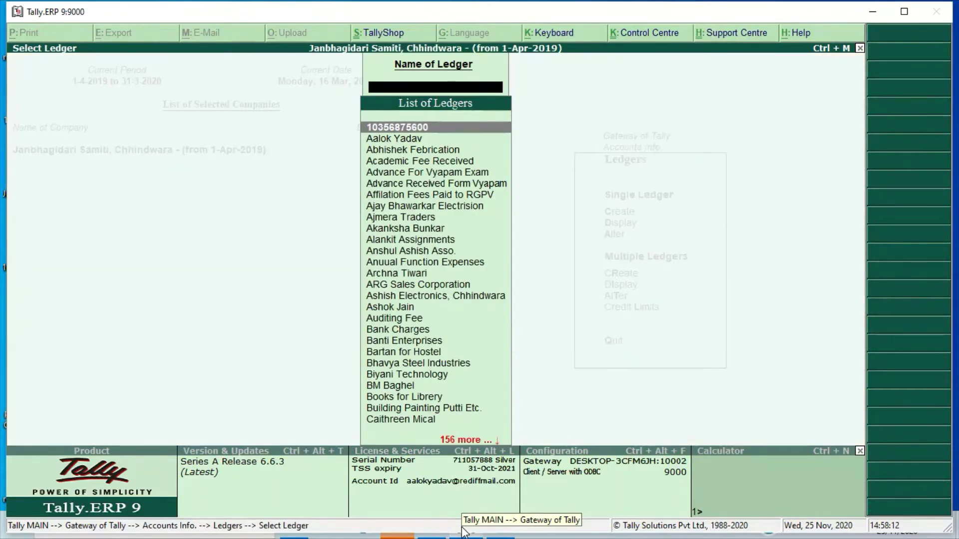
pyautogui.press('Return')
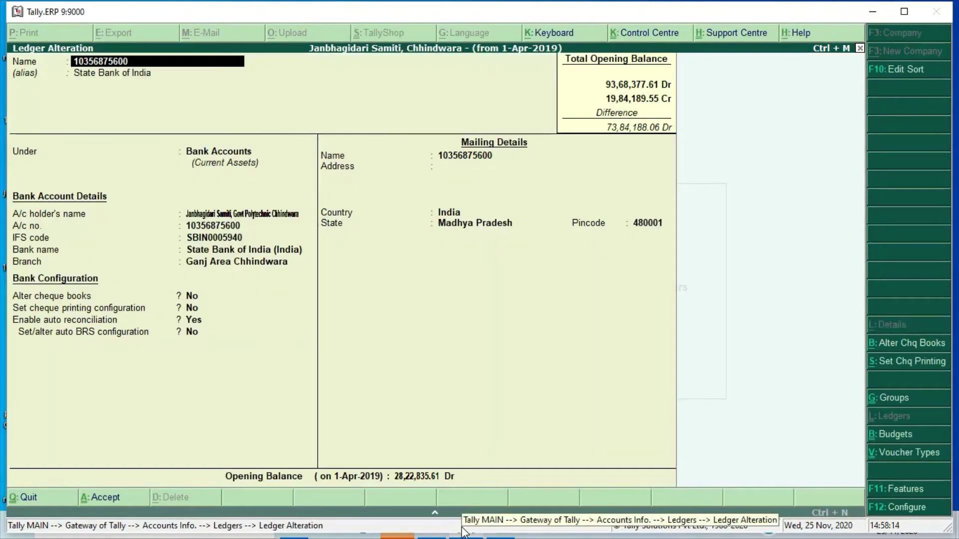
# Step: Keep the ledger's existing details and auto reconciliation enabled, and set Set/alter auto BRS configuration to Yes
pyautogui.press('Return')
pyautogui.press('Return')
pyautogui.press('Return')
pyautogui.press('Return')
pyautogui.press('Return')
pyautogui.press('Return')
pyautogui.press('Return')
pyautogui.press('Return')
pyautogui.press('Return')
pyautogui.press('Return')
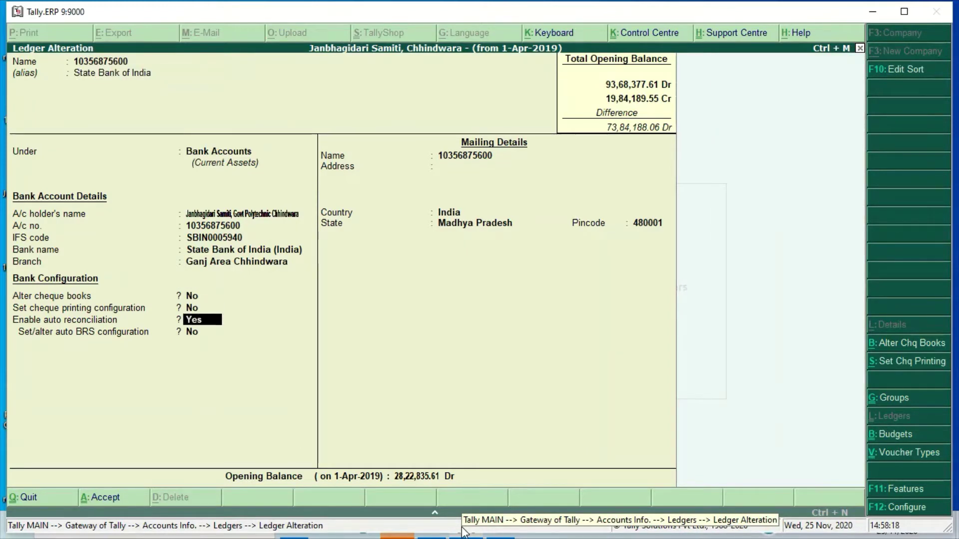
pyautogui.press('Return')
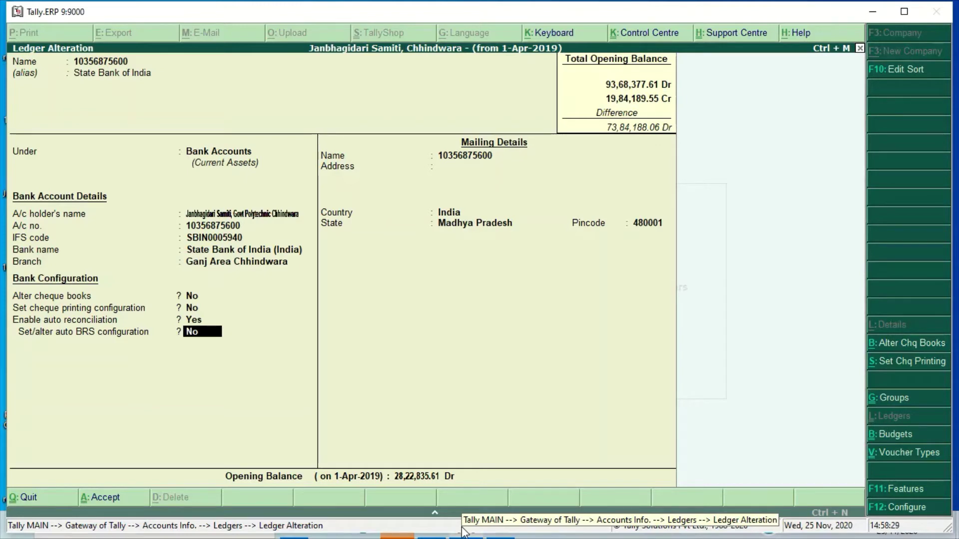
pyautogui.write('y')
pyautogui.press('Return')
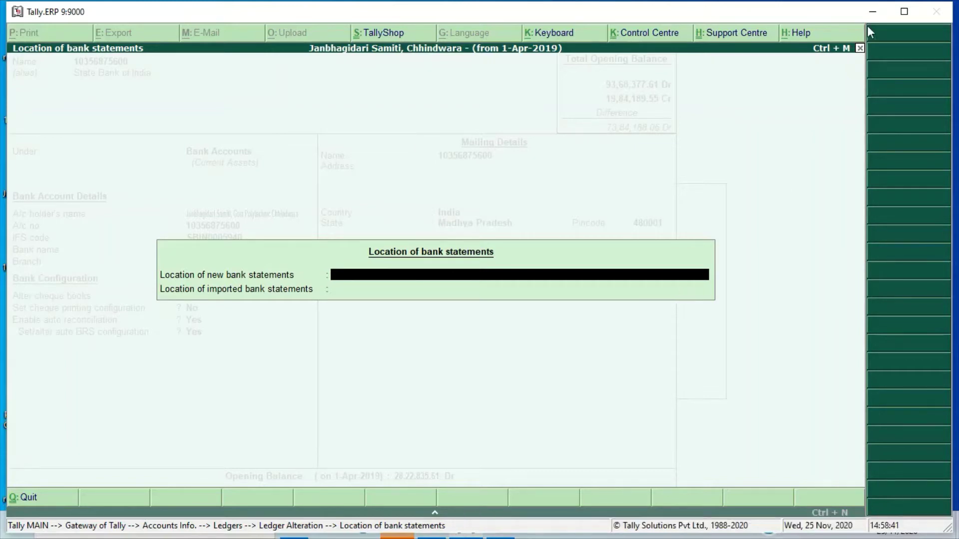
pyautogui.click(876, 11)
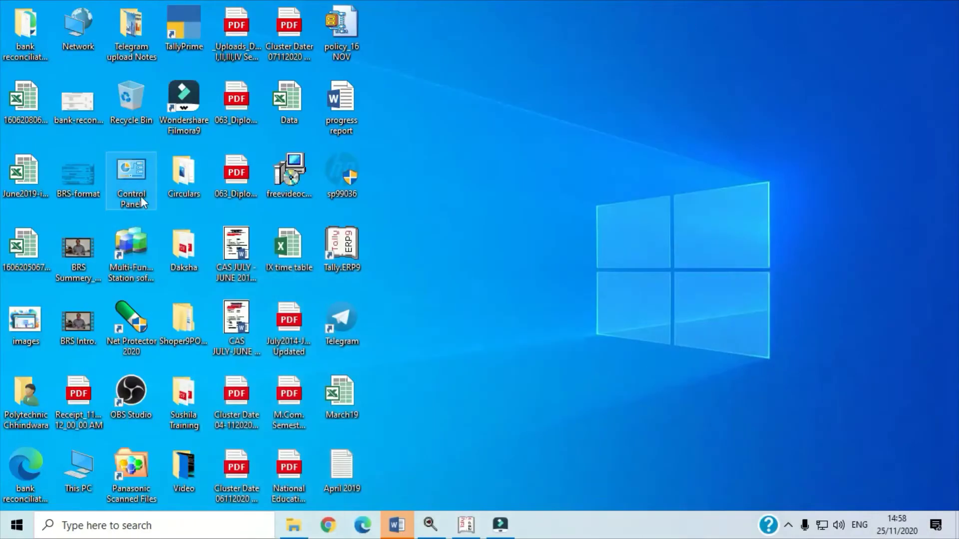
pyautogui.doubleClick(19, 98)
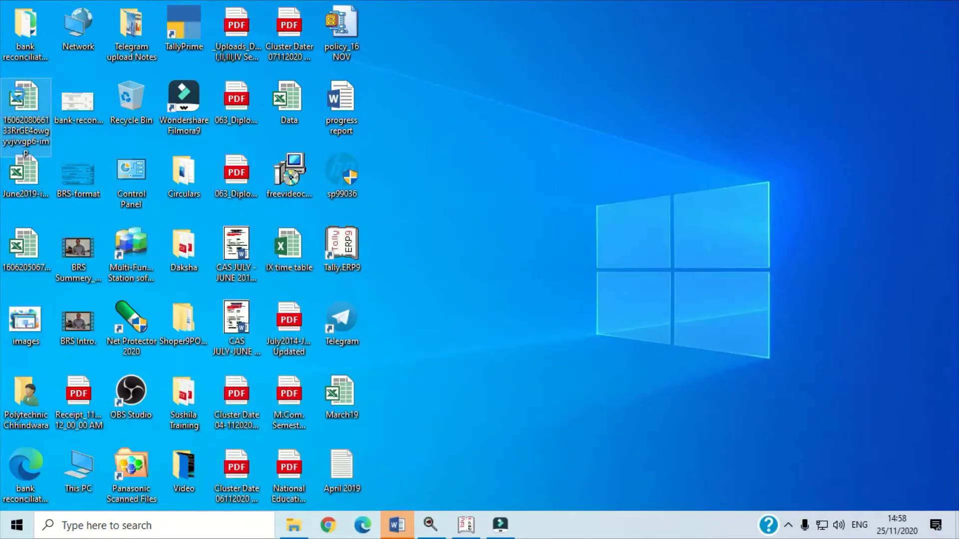
pyautogui.rightClick(19, 95)
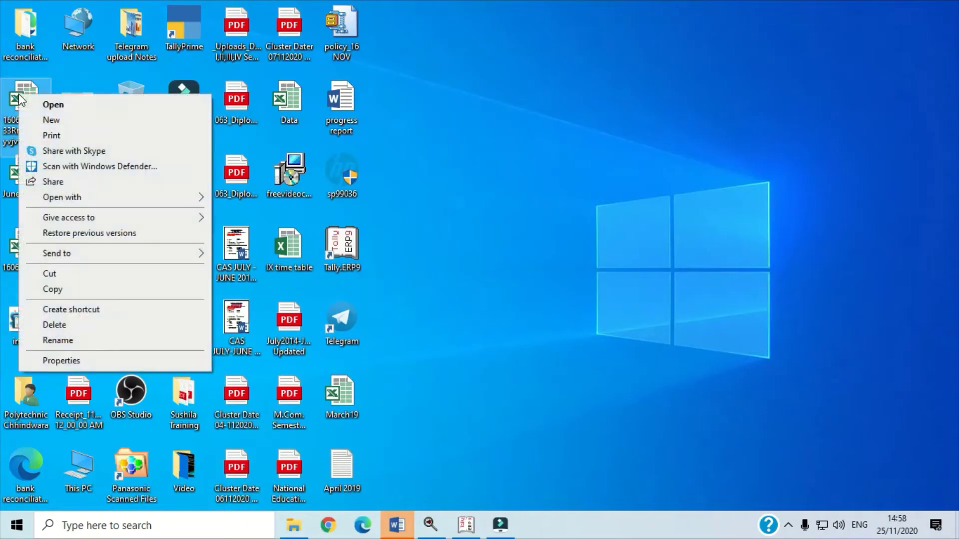
pyautogui.click(94, 362)
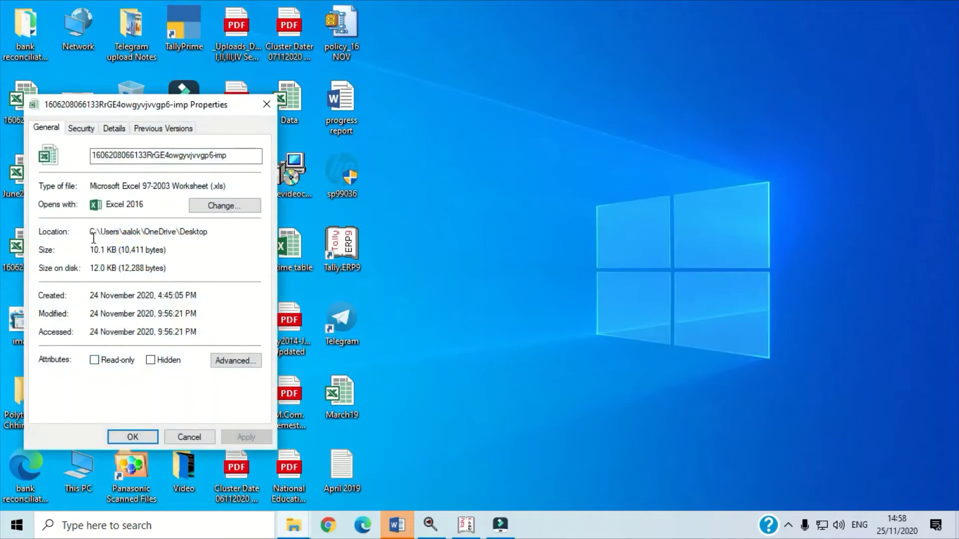
pyautogui.moveTo(89, 232); pyautogui.dragTo(220, 236)
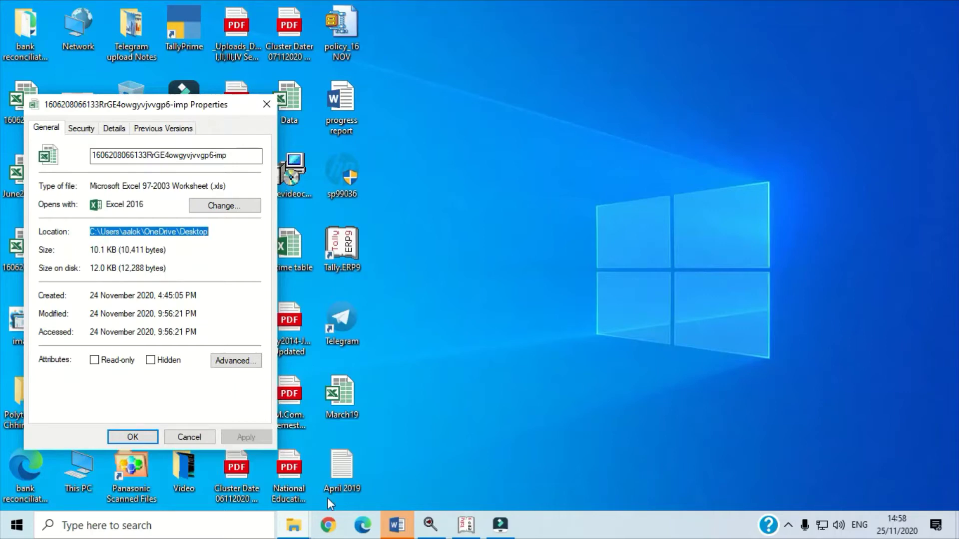
# Step: Back in Tally.ERP 9, set the locations of both new and imported bank statements to the copied OneDrive Desktop path
pyautogui.click(474, 525)
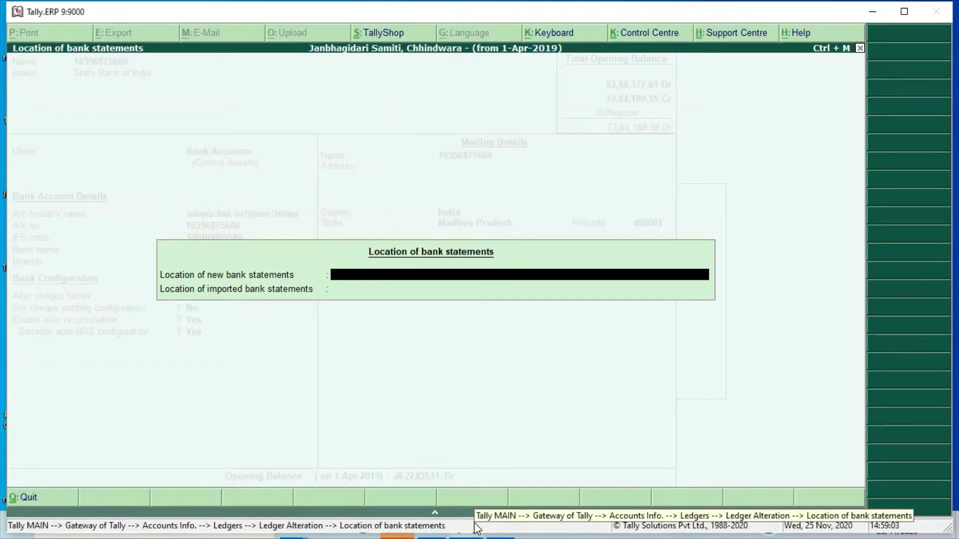
pyautogui.hotkey('ctrl', 'alt', 'v')
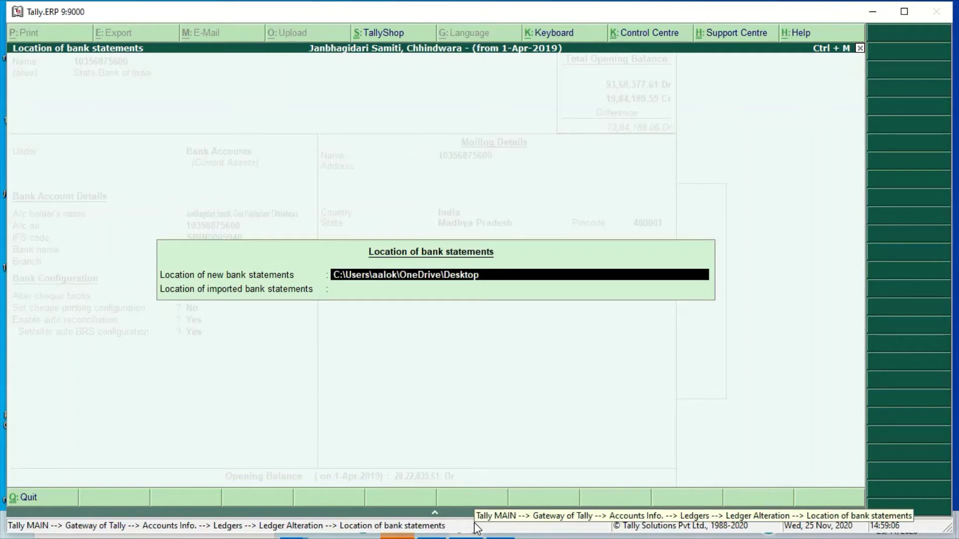
pyautogui.press('Return')
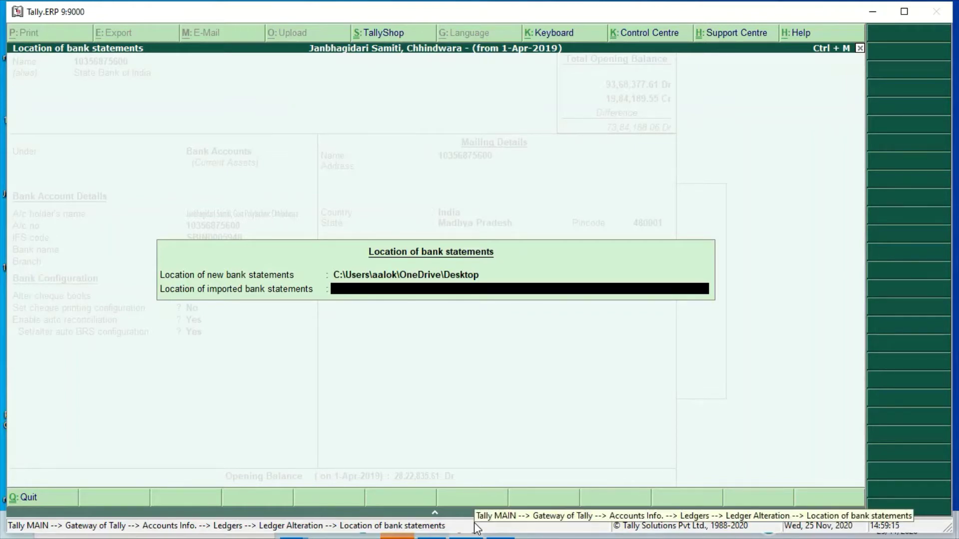
pyautogui.hotkey('ctrl', 'alt', 'v')
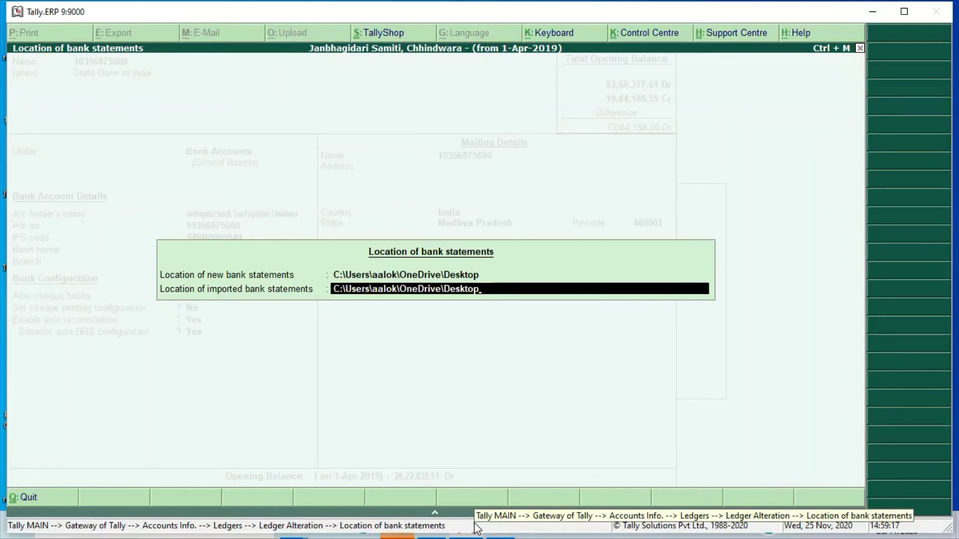
pyautogui.press('Return')
# Step: Keep the remaining mailing details, save the ledger alteration and return to the Gateway of Tally
pyautogui.press('Return')
pyautogui.press('Return')
pyautogui.press('Return')
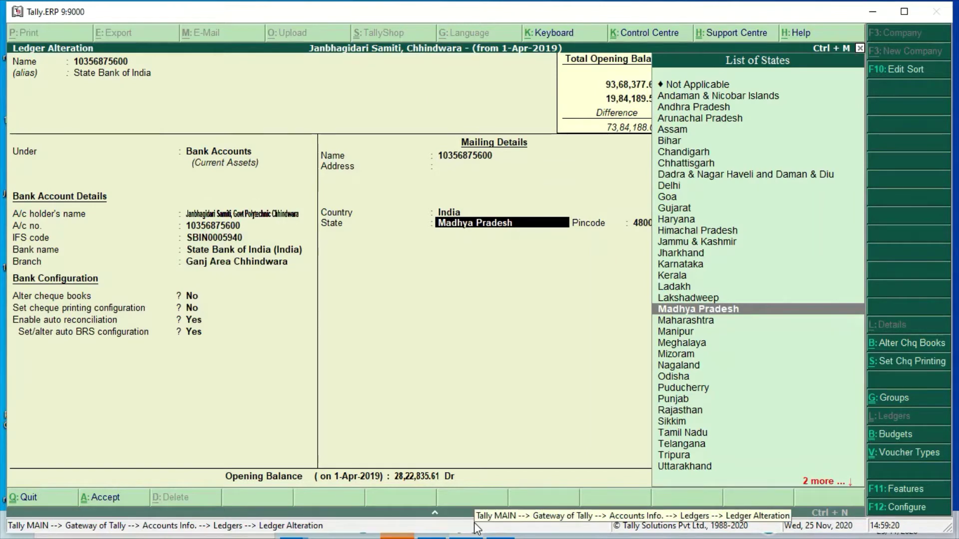
pyautogui.press('Return')
pyautogui.press('Return')
pyautogui.press('Return')
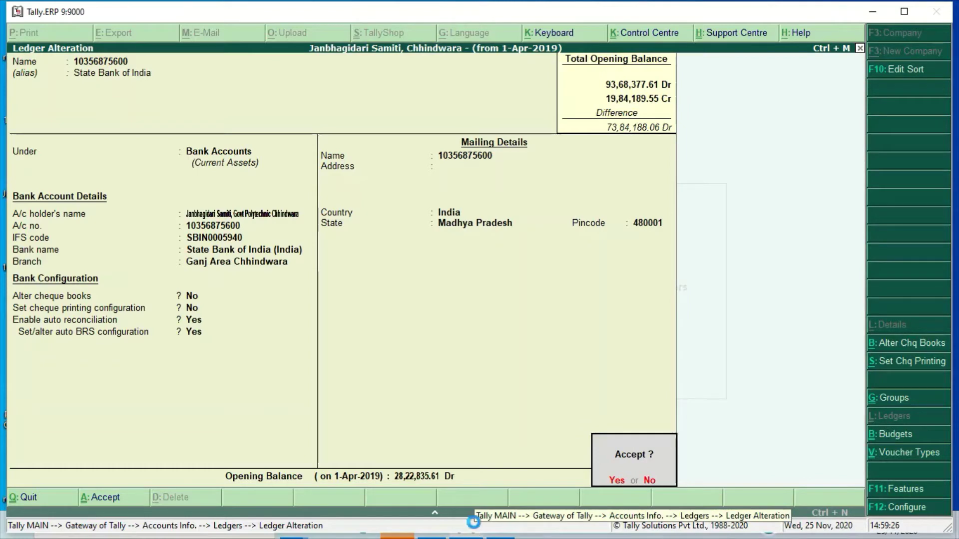
pyautogui.press('Return')
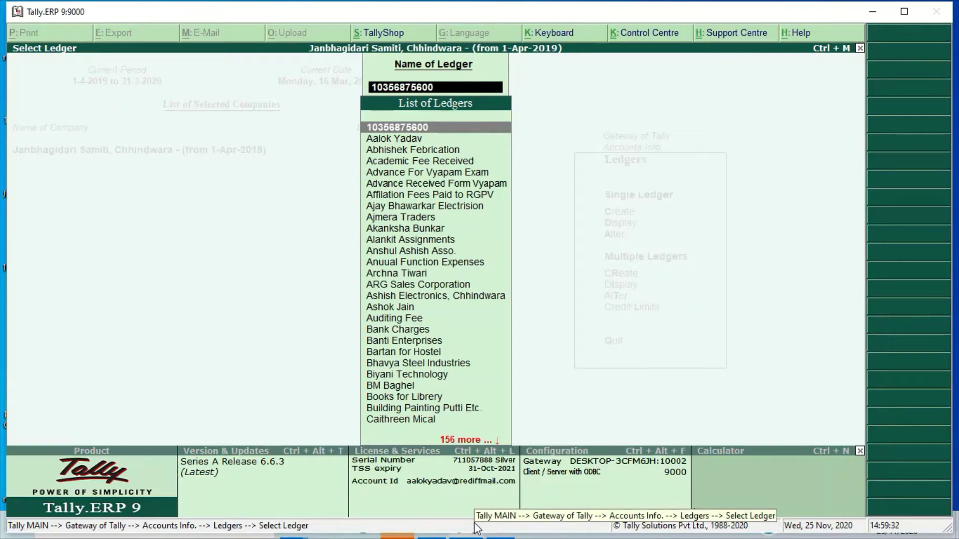
pyautogui.press('Escape')
pyautogui.press('Escape')
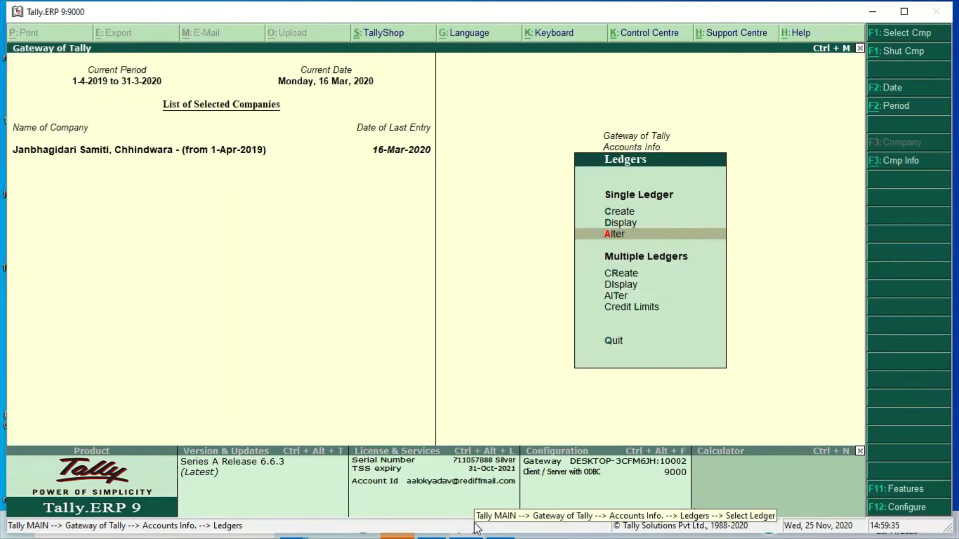
pyautogui.press('Escape')
pyautogui.press('Escape')
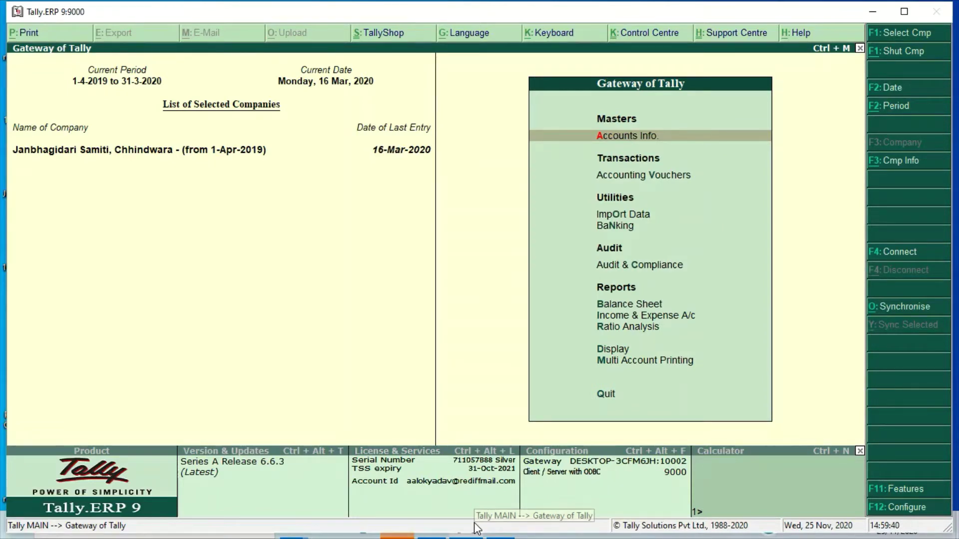
# Step: Open the Bank Reconciliation under Banking for the ledger named after the account number
pyautogui.press('Down')
pyautogui.press('Down')
pyautogui.press('Down')
pyautogui.press('Return')
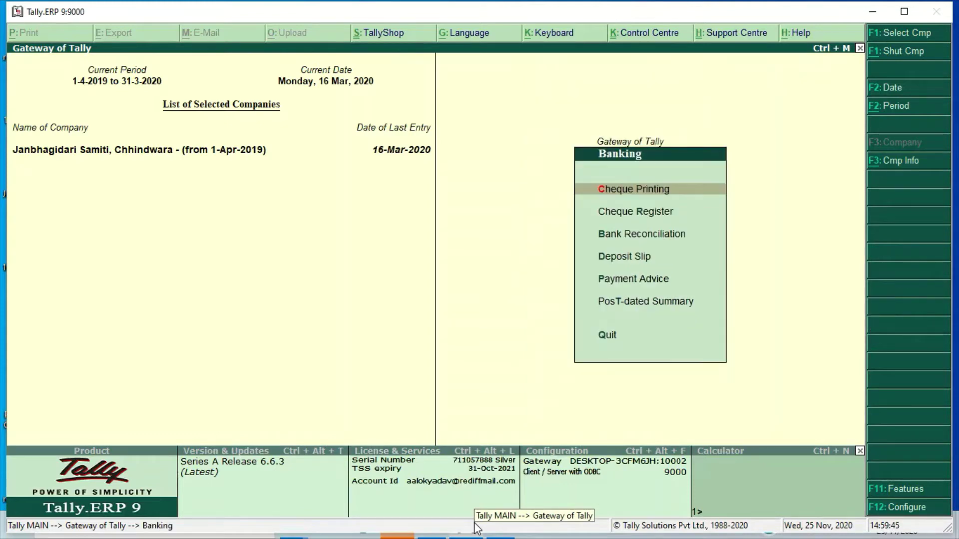
pyautogui.press('Down')
pyautogui.press('Down')
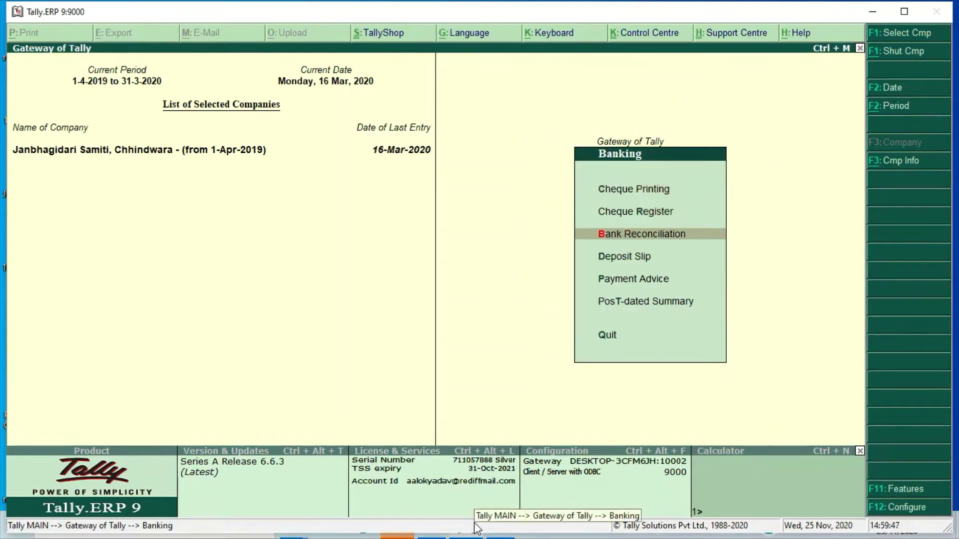
pyautogui.press('Return')
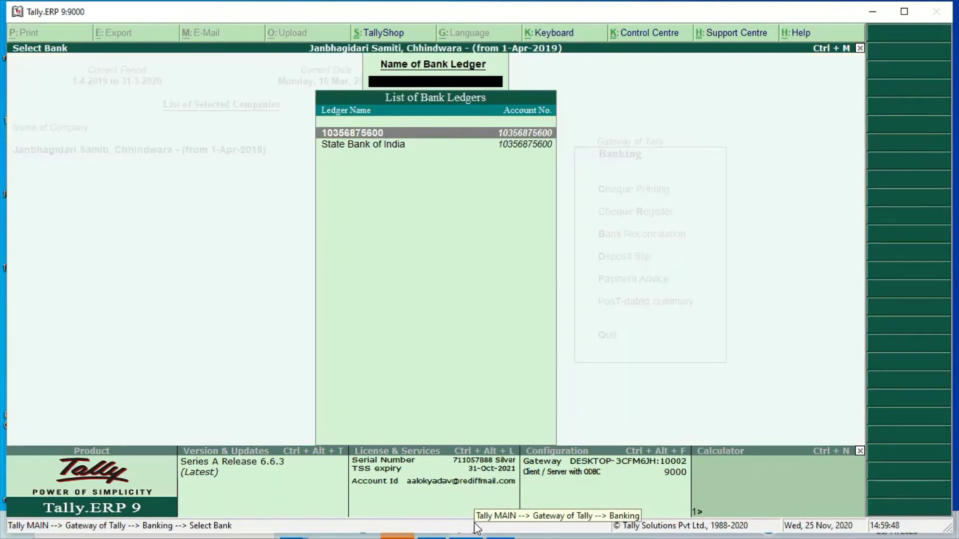
pyautogui.press('Return')
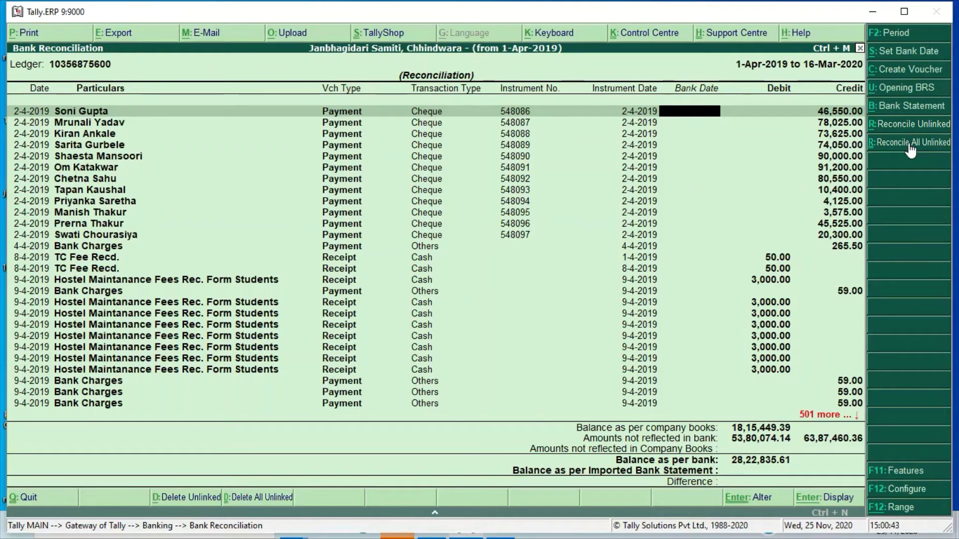
pyautogui.click(910, 112)
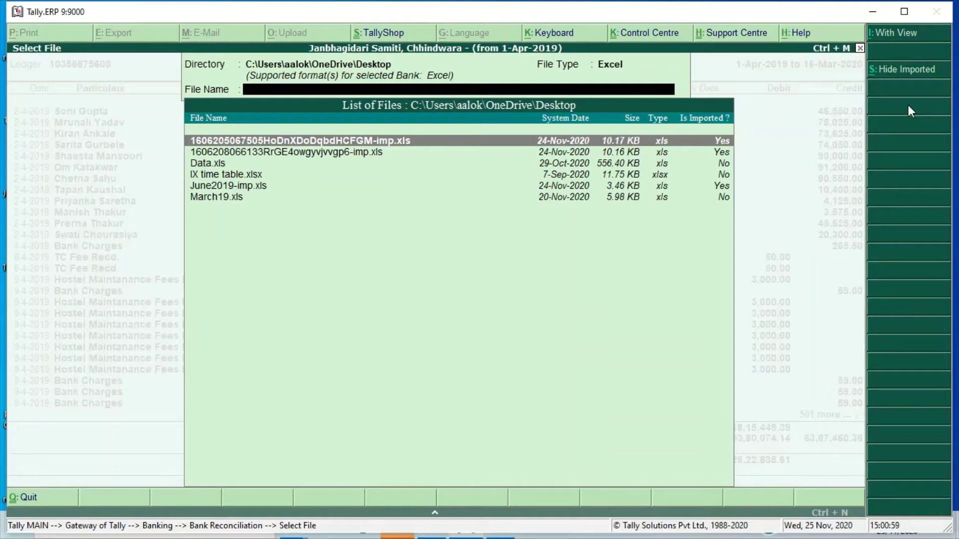
pyautogui.press('Return')
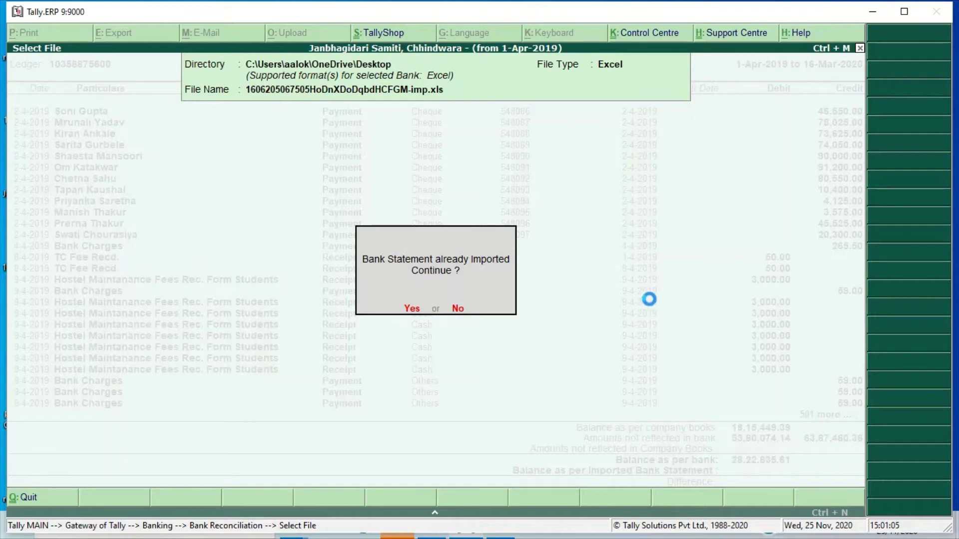
pyautogui.press('y')
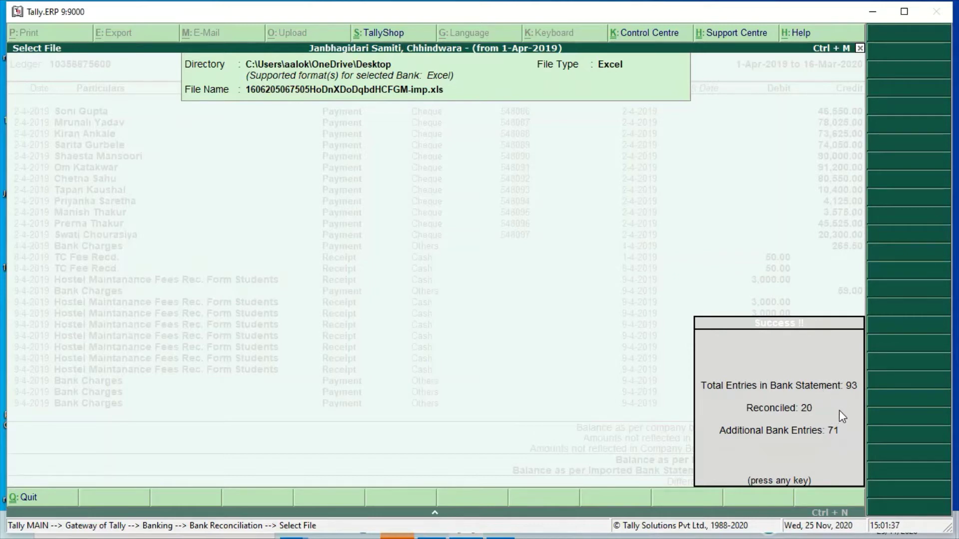
pyautogui.press('Return')
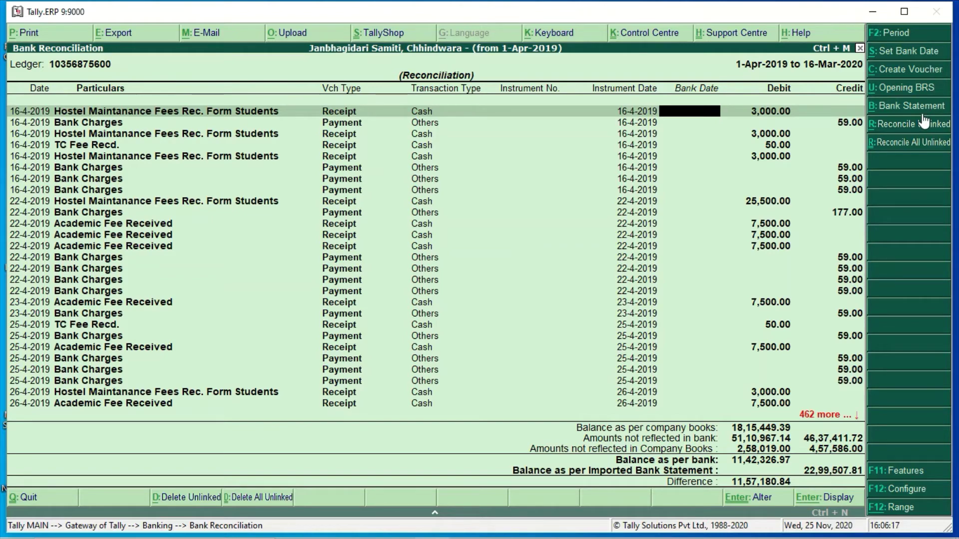
# Step: Fill all transactions' bank dates using the Instrument Date type, and leave the bank reconciliation without saving
pyautogui.click(905, 50)
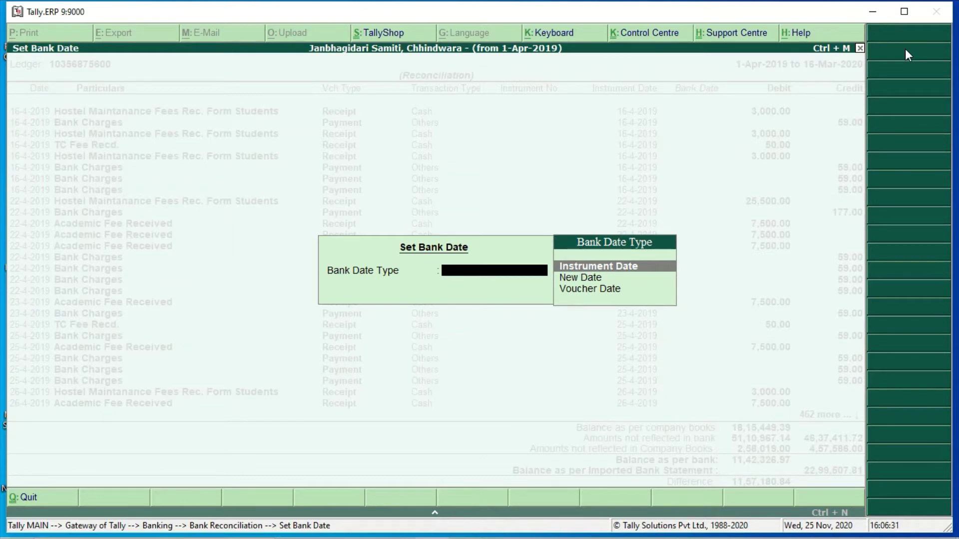
pyautogui.press('Down')
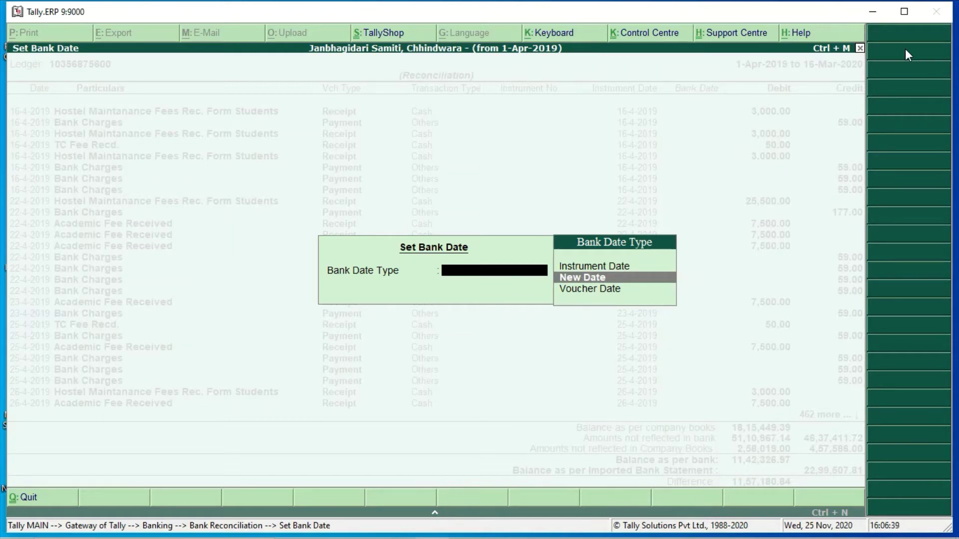
pyautogui.press('Down')
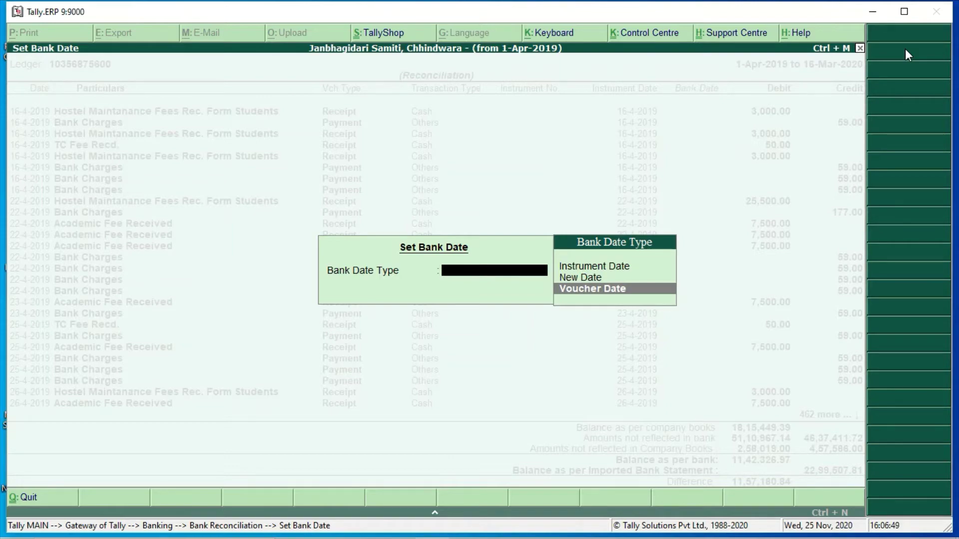
pyautogui.press('Up')
pyautogui.press('Up')
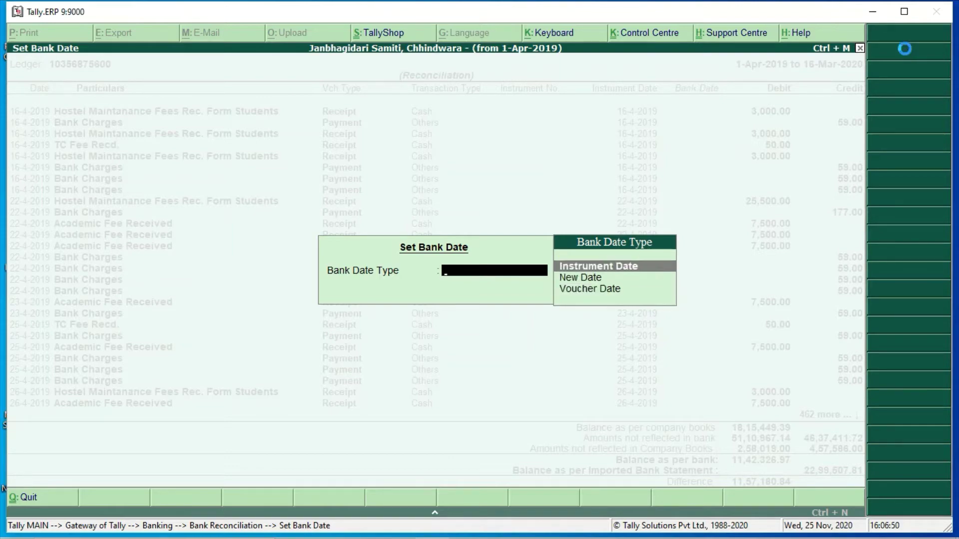
pyautogui.press('Return')
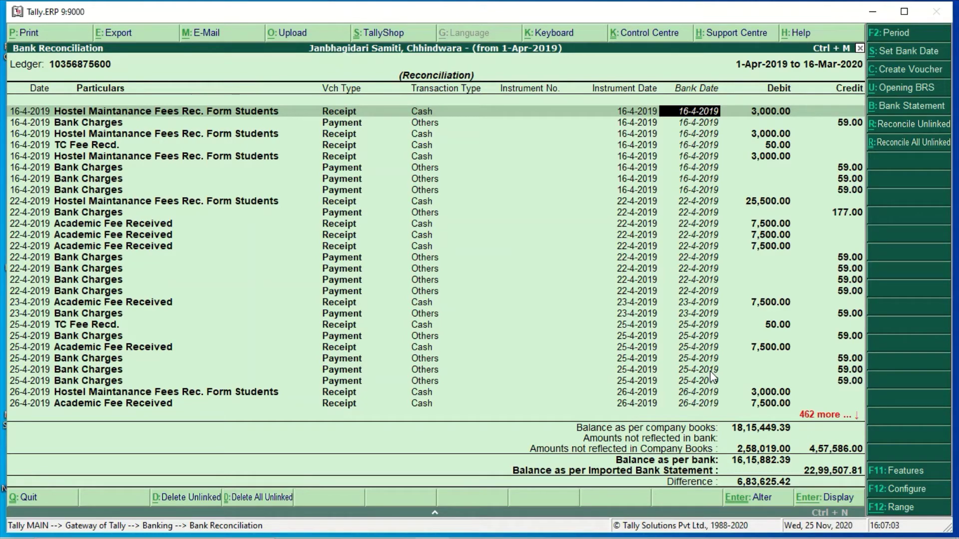
pyautogui.press('Escape')
pyautogui.press('Return')
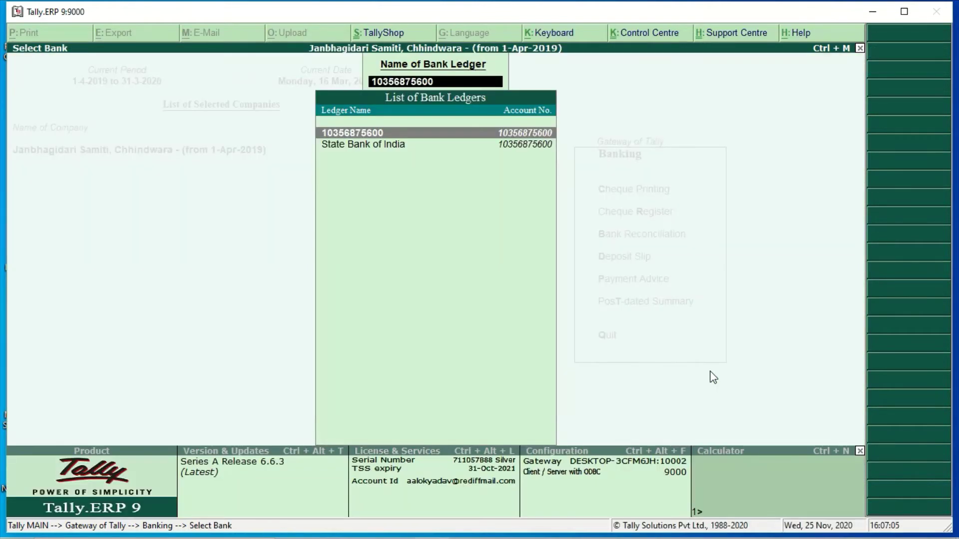
# Step: Reopen the account-number ledger's reconciliation, fill all bank dates with the new date 16-3-2020, and leave without saving
pyautogui.press('Return')
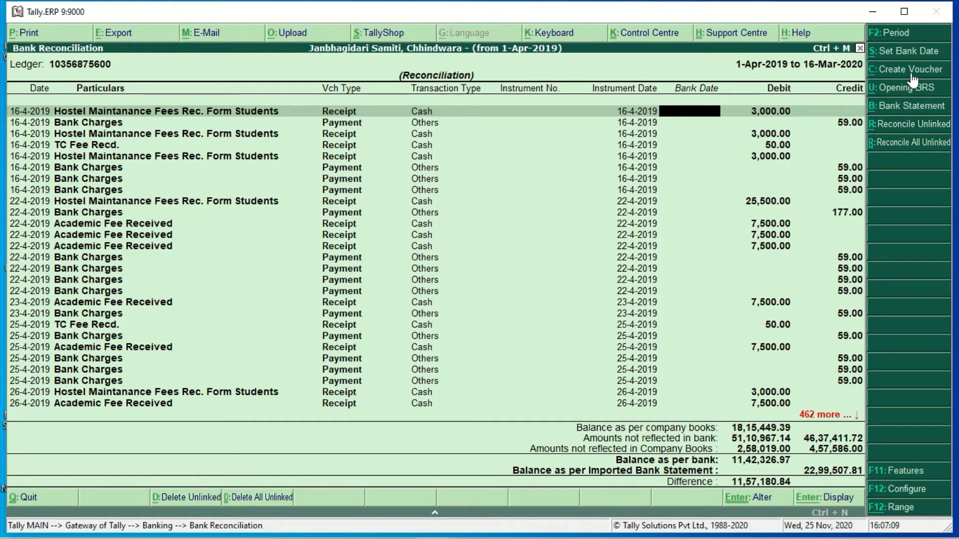
pyautogui.click(907, 52)
pyautogui.press('Down')
pyautogui.press('Return')
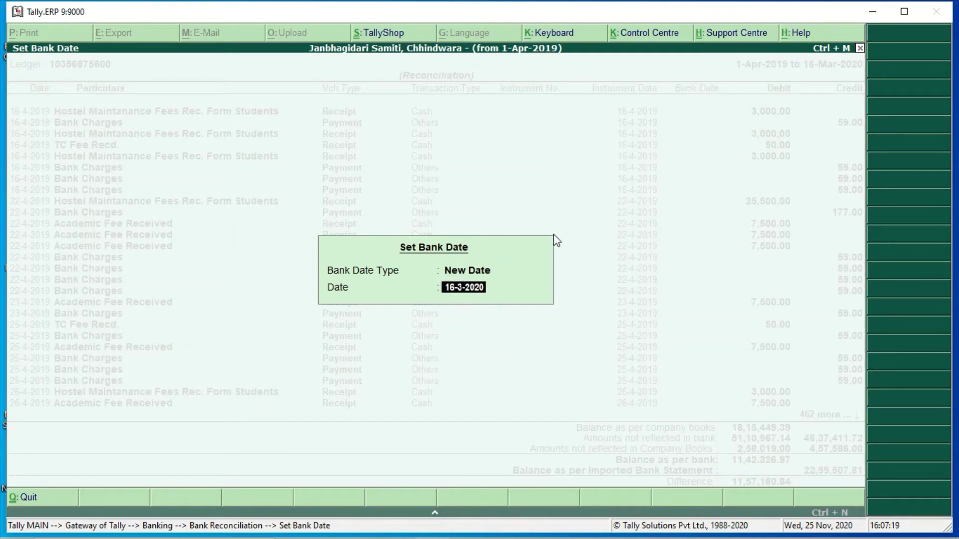
pyautogui.press('Return')
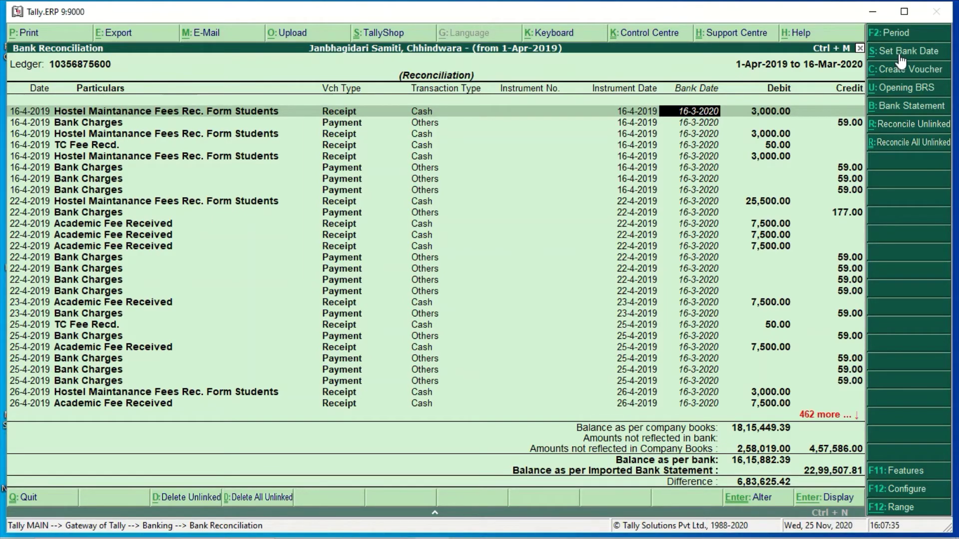
pyautogui.press('Escape')
pyautogui.press('y')
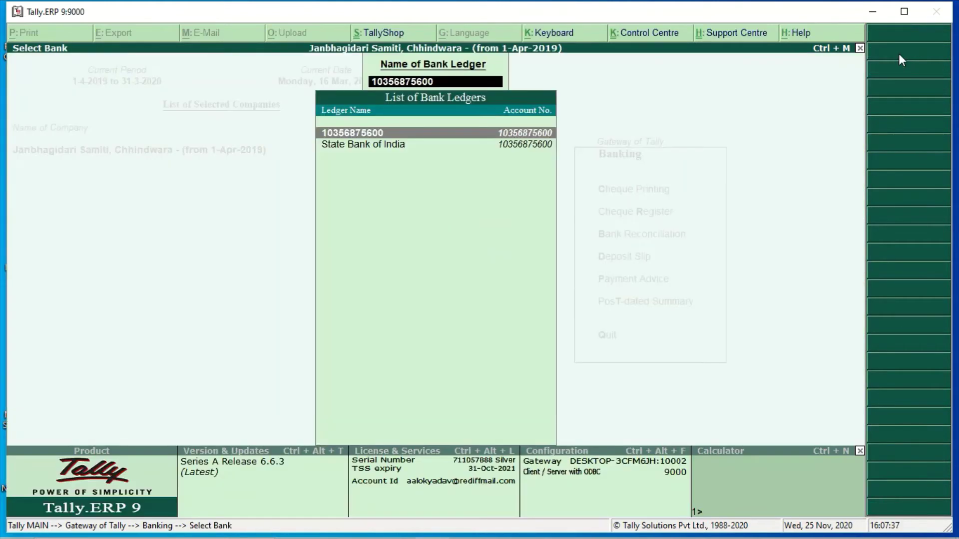
# Step: Reopen the same bank ledger's reconciliation, fill all bank dates using the Voucher Date type, and leave without saving
pyautogui.press('Return')
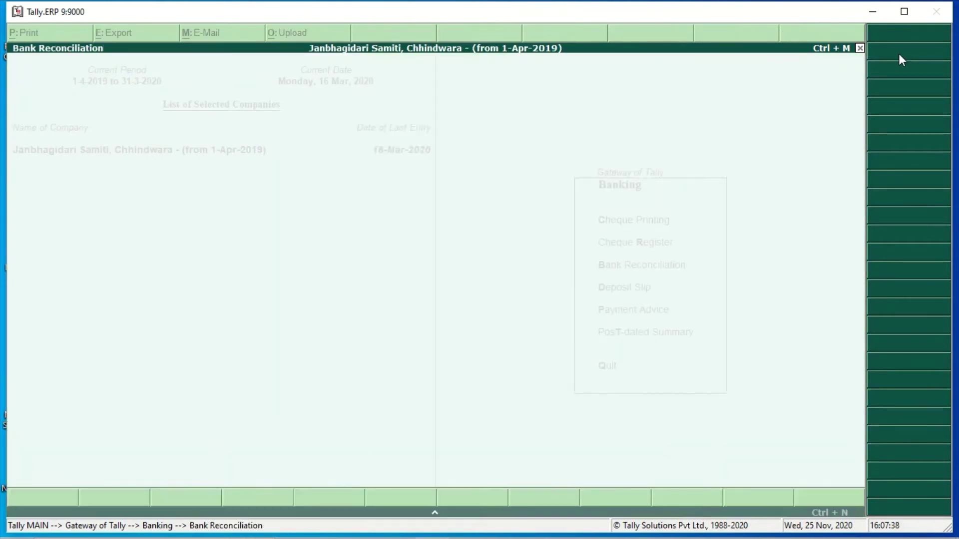
pyautogui.click(898, 53)
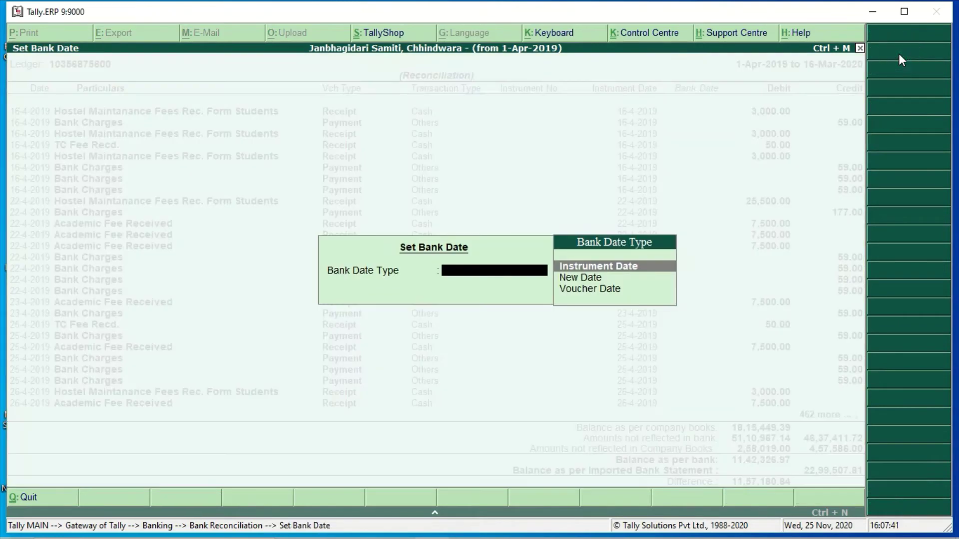
pyautogui.press('Down')
pyautogui.press('Down')
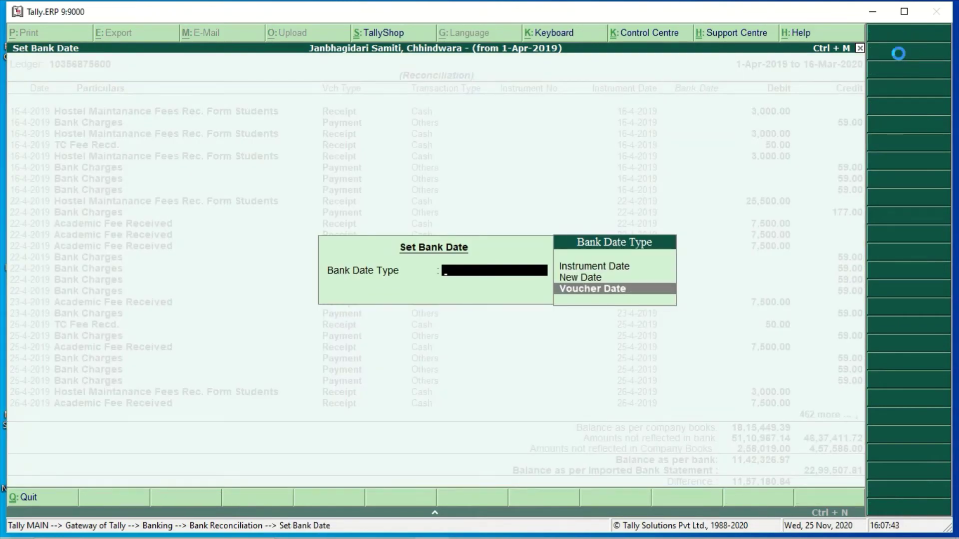
pyautogui.press('Return')
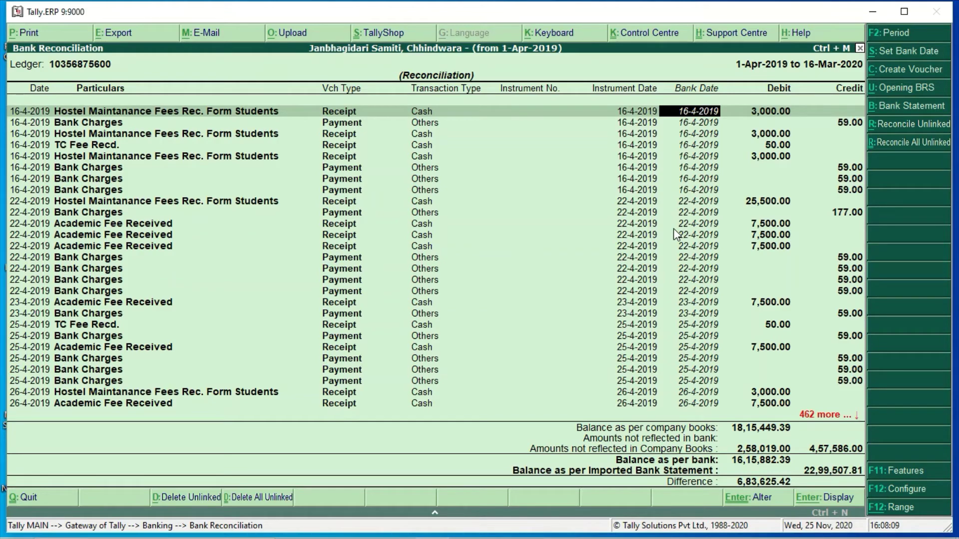
pyautogui.press('Escape')
pyautogui.press('Return')
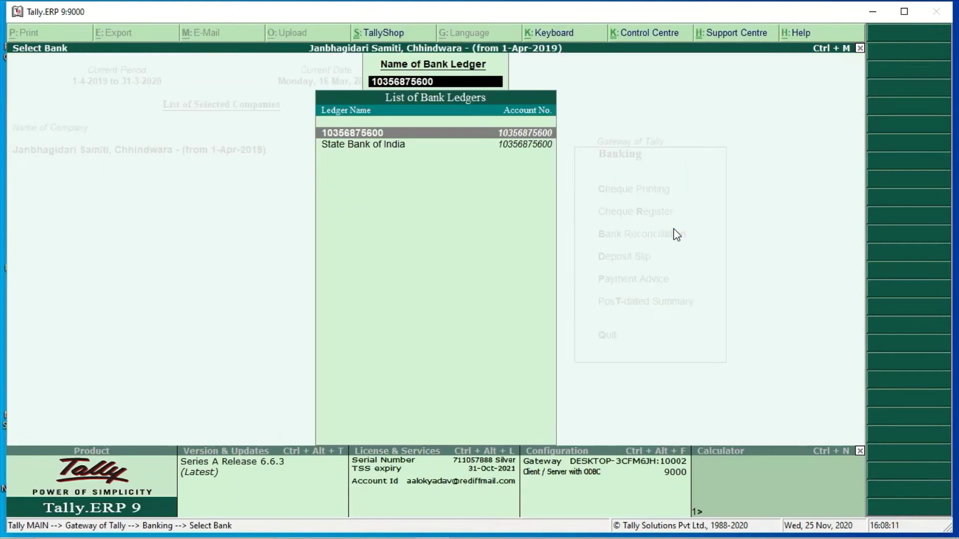
# Step: Reopen the account-number bank ledger's reconciliation and look through the listed transactions from 16-4-2019 onward, checking their Bank Date entries
pyautogui.press('Return')
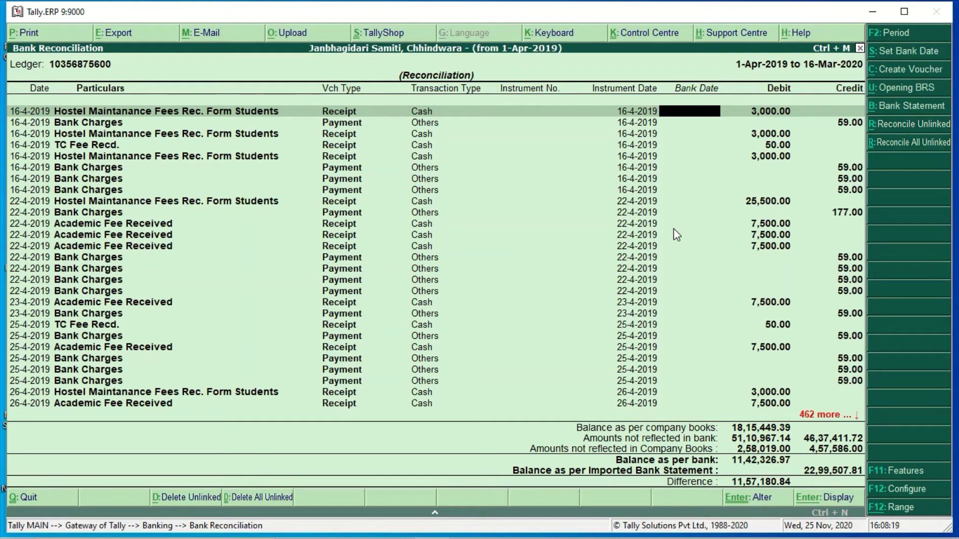
pyautogui.press('Down')
pyautogui.press('Down')
pyautogui.press('Down')
pyautogui.press('Down')
pyautogui.press('Down')
pyautogui.press('Down')
pyautogui.press('Down')
pyautogui.press('Down')
pyautogui.press('Down')
pyautogui.press('Down')
pyautogui.press('Down')
pyautogui.press('Down')
pyautogui.press('Down')
pyautogui.press('Down')
pyautogui.press('Down')
pyautogui.press('Down')
pyautogui.press('Down')
pyautogui.press('Down')
pyautogui.press('Down')
pyautogui.press('Down')
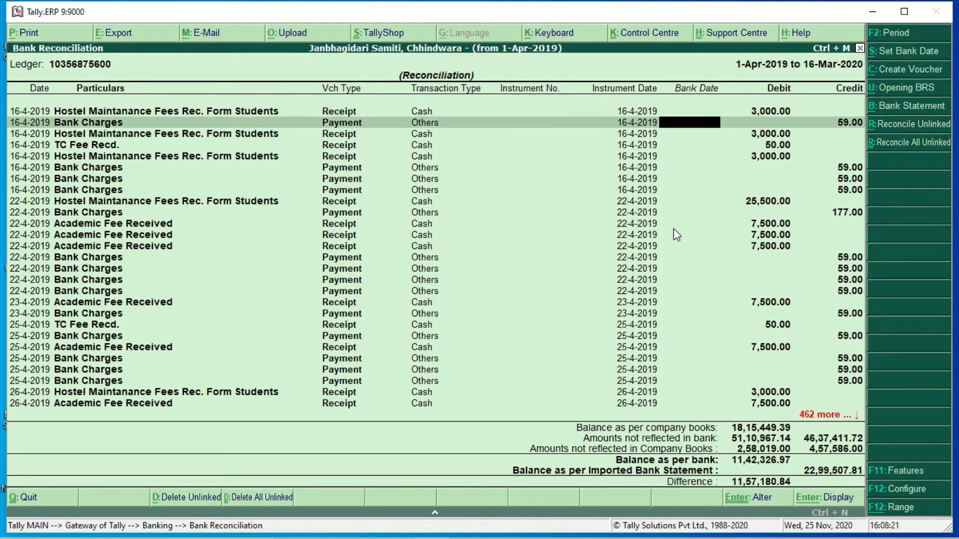
pyautogui.press('Down')
pyautogui.press('Down')
pyautogui.press('Down')
pyautogui.press('Down')
pyautogui.press('Down')
pyautogui.press('Down')
pyautogui.press('Down')
pyautogui.press('Down')
pyautogui.press('Down')
pyautogui.press('Down')
pyautogui.press('Down')
pyautogui.press('Down')
pyautogui.press('Down')
pyautogui.press('Down')
pyautogui.press('Down')
pyautogui.press('Down')
pyautogui.press('Down')
pyautogui.press('Down')
pyautogui.press('Down')
pyautogui.press('Down')
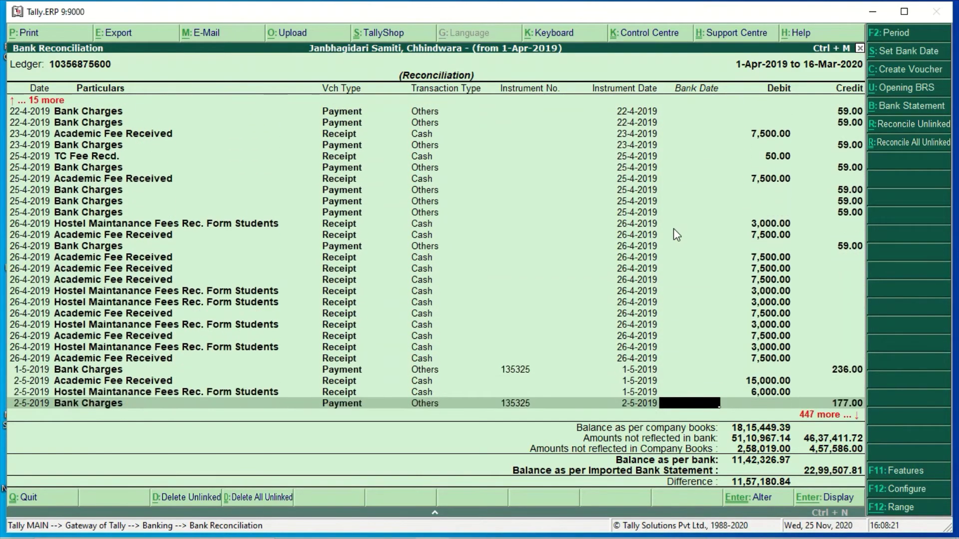
pyautogui.press('Down')
pyautogui.press('Down')
pyautogui.press('Down')
pyautogui.press('Down')
pyautogui.press('Down')
pyautogui.press('Down')
pyautogui.press('Down')
pyautogui.press('Down')
pyautogui.press('Down')
pyautogui.press('Down')
pyautogui.press('Down')
pyautogui.press('Down')
pyautogui.press('Down')
pyautogui.press('Down')
pyautogui.press('Down')
pyautogui.press('Down')
pyautogui.press('Down')
pyautogui.press('Down')
pyautogui.press('Down')
pyautogui.press('Down')
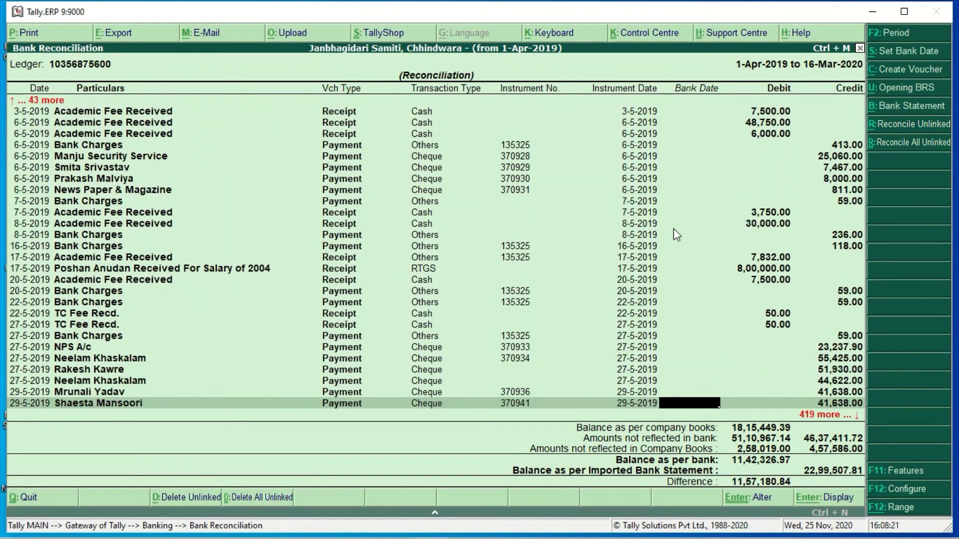
pyautogui.press('Down')
pyautogui.press('Down')
pyautogui.press('Down')
pyautogui.press('Down')
pyautogui.press('Down')
pyautogui.press('Down')
pyautogui.press('Down')
pyautogui.press('Down')
pyautogui.press('Down')
pyautogui.press('Down')
pyautogui.press('Down')
pyautogui.press('Down')
pyautogui.press('Down')
pyautogui.press('Down')
pyautogui.press('Down')
pyautogui.press('Down')
pyautogui.press('Down')
pyautogui.press('Down')
pyautogui.press('Down')
pyautogui.press('Down')
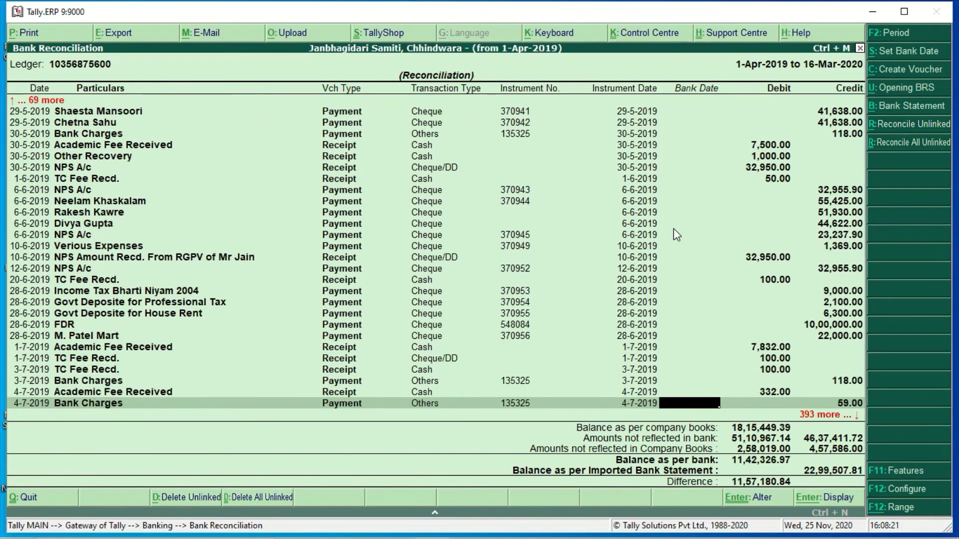
pyautogui.press('Down')
pyautogui.press('Down')
pyautogui.press('Down')
pyautogui.press('Down')
pyautogui.press('Down')
pyautogui.press('Down')
pyautogui.press('Down')
pyautogui.press('Down')
pyautogui.press('Down')
pyautogui.press('Down')
pyautogui.press('Down')
pyautogui.press('Down')
pyautogui.press('Down')
pyautogui.press('Down')
pyautogui.press('Down')
pyautogui.press('Down')
pyautogui.press('Down')
pyautogui.press('Down')
pyautogui.press('Down')
pyautogui.press('Down')
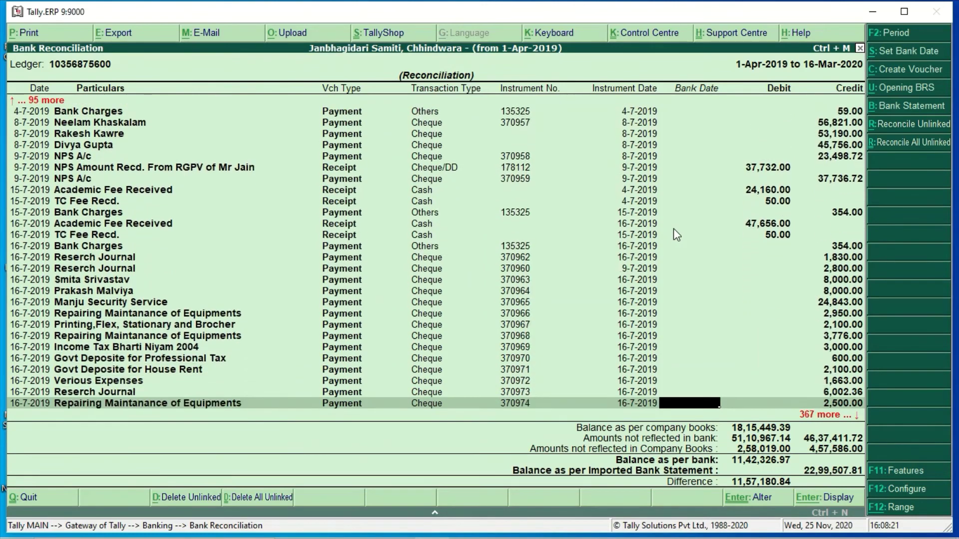
pyautogui.press('Down')
pyautogui.press('Down')
pyautogui.press('Down')
pyautogui.press('Down')
pyautogui.press('Down')
pyautogui.press('Down')
pyautogui.press('Down')
pyautogui.press('Down')
pyautogui.press('Down')
pyautogui.press('Down')
pyautogui.press('Down')
pyautogui.press('Down')
pyautogui.press('Down')
pyautogui.press('Down')
pyautogui.press('Down')
pyautogui.press('Down')
pyautogui.press('Down')
pyautogui.press('Down')
pyautogui.press('Down')
pyautogui.press('Down')
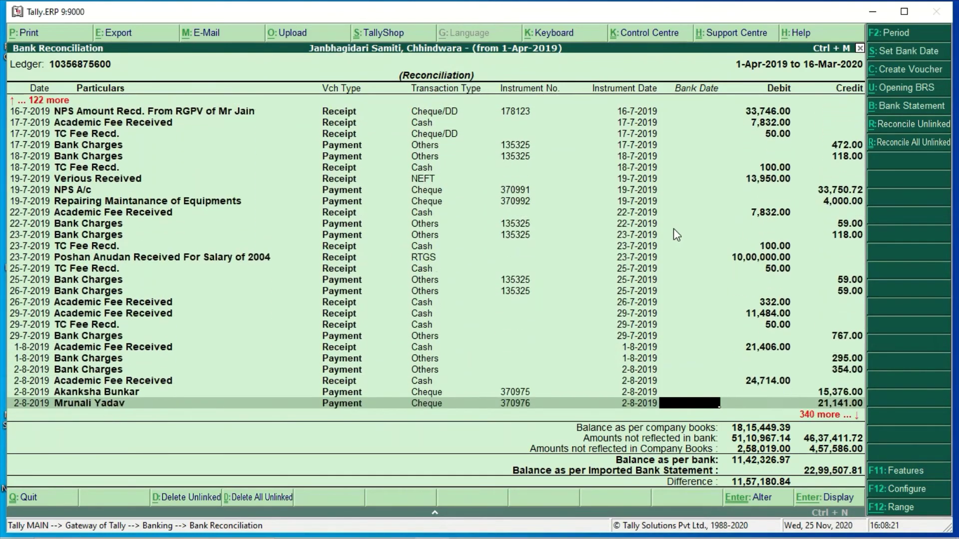
pyautogui.press('Down')
pyautogui.press('Down')
pyautogui.press('Down')
pyautogui.press('Down')
pyautogui.press('Down')
pyautogui.press('Down')
pyautogui.press('Down')
pyautogui.press('Down')
pyautogui.press('Down')
pyautogui.press('Down')
pyautogui.press('Down')
pyautogui.press('Down')
pyautogui.press('Down')
pyautogui.press('Down')
pyautogui.press('Down')
pyautogui.press('Down')
pyautogui.press('Down')
pyautogui.press('Down')
pyautogui.press('Down')
pyautogui.press('Down')
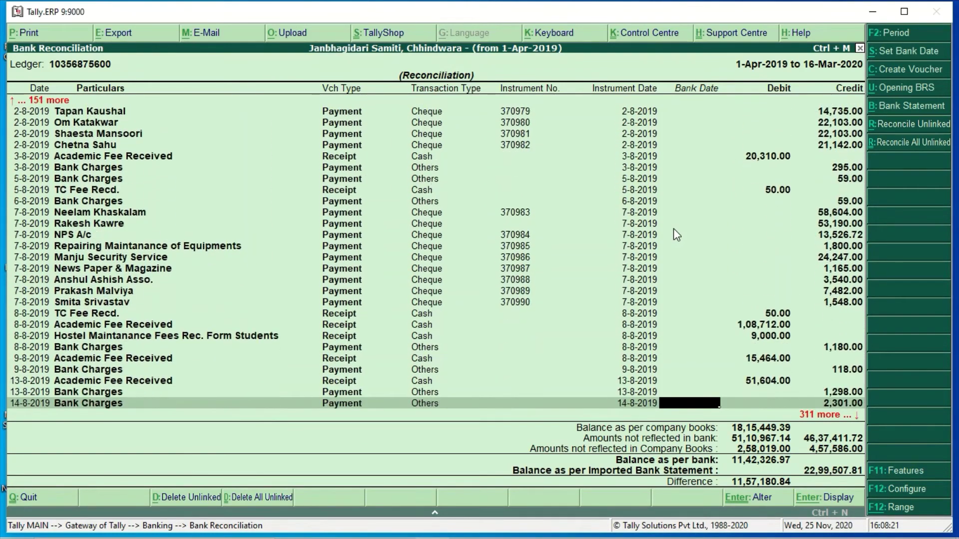
# Step: Look through the ledger's listed transactions from 14-8-2019 to 25-2-2020, checking the Bank Date column for each entry
pyautogui.press('Down')
pyautogui.press('Down')
pyautogui.press('Down')
pyautogui.press('Down')
pyautogui.press('Down')
pyautogui.press('Down')
pyautogui.press('Down')
pyautogui.press('Down')
pyautogui.press('Down')
pyautogui.press('Down')
pyautogui.press('Down')
pyautogui.press('Down')
pyautogui.press('Down')
pyautogui.press('Down')
pyautogui.press('Down')
pyautogui.press('Down')
pyautogui.press('Down')
pyautogui.press('Down')
pyautogui.press('Down')
pyautogui.press('Down')
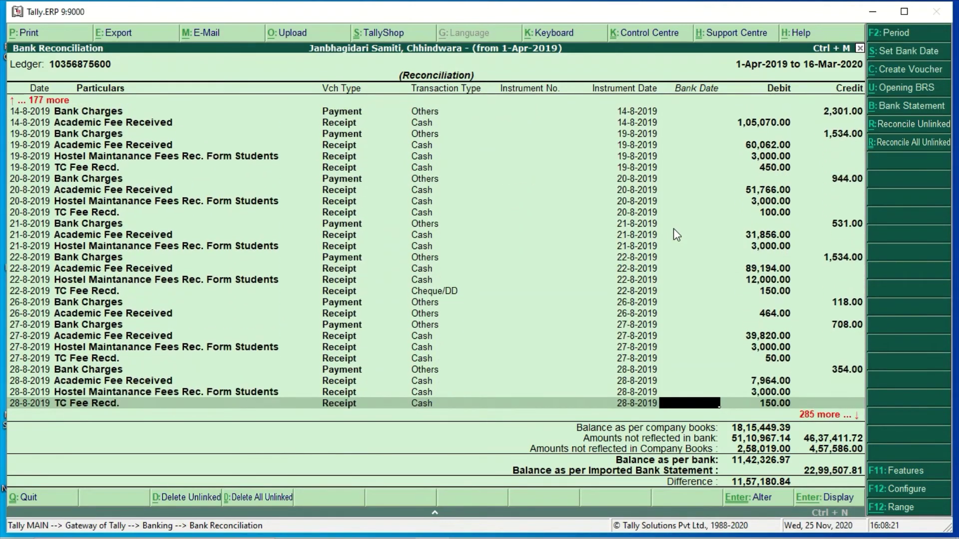
pyautogui.press('Down')
pyautogui.press('Down')
pyautogui.press('Down')
pyautogui.press('Down')
pyautogui.press('Down')
pyautogui.press('Down')
pyautogui.press('Down')
pyautogui.press('Down')
pyautogui.press('Down')
pyautogui.press('Down')
pyautogui.press('Down')
pyautogui.press('Down')
pyautogui.press('Down')
pyautogui.press('Down')
pyautogui.press('Down')
pyautogui.press('Down')
pyautogui.press('Down')
pyautogui.press('Down')
pyautogui.press('Down')
pyautogui.press('Down')
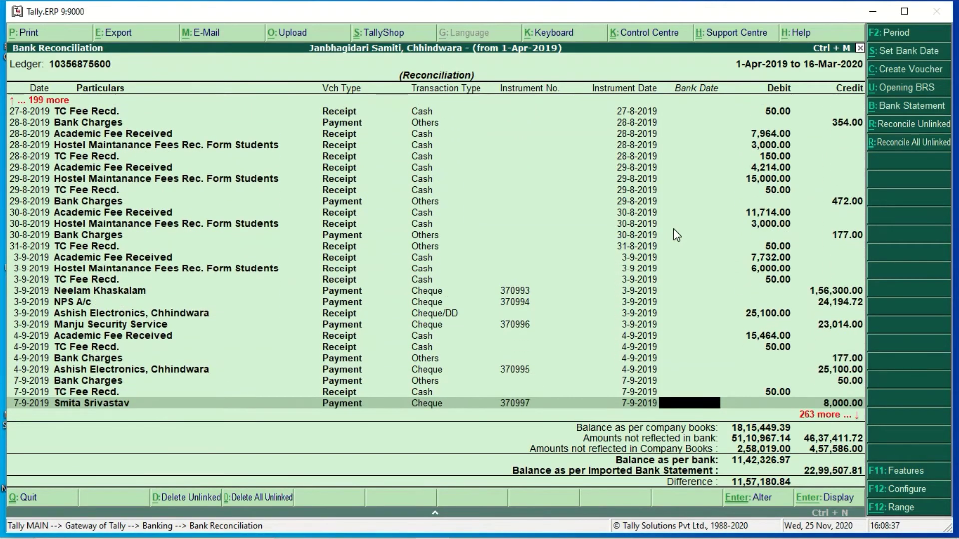
pyautogui.press('Down')
pyautogui.press('Down')
pyautogui.press('Down')
pyautogui.press('Down')
pyautogui.press('Down')
pyautogui.press('Down')
pyautogui.press('Down')
pyautogui.press('Down')
pyautogui.press('Down')
pyautogui.press('Down')
pyautogui.press('Down')
pyautogui.press('Down')
pyautogui.press('Down')
pyautogui.press('Down')
pyautogui.press('Down')
pyautogui.press('Down')
pyautogui.press('Down')
pyautogui.press('Down')
pyautogui.press('Down')
pyautogui.press('Down')
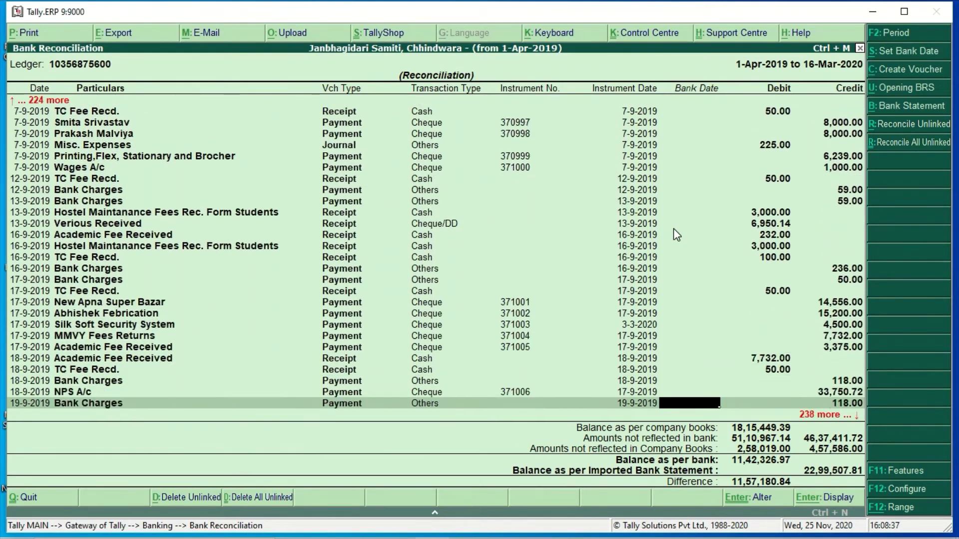
pyautogui.press('Down')
pyautogui.press('Down')
pyautogui.press('Down')
pyautogui.press('Down')
pyautogui.press('Down')
pyautogui.press('Down')
pyautogui.press('Down')
pyautogui.press('Down')
pyautogui.press('Down')
pyautogui.press('Down')
pyautogui.press('Down')
pyautogui.press('Down')
pyautogui.press('Down')
pyautogui.press('Down')
pyautogui.press('Down')
pyautogui.press('Down')
pyautogui.press('Down')
pyautogui.press('Down')
pyautogui.press('Down')
pyautogui.press('Down')
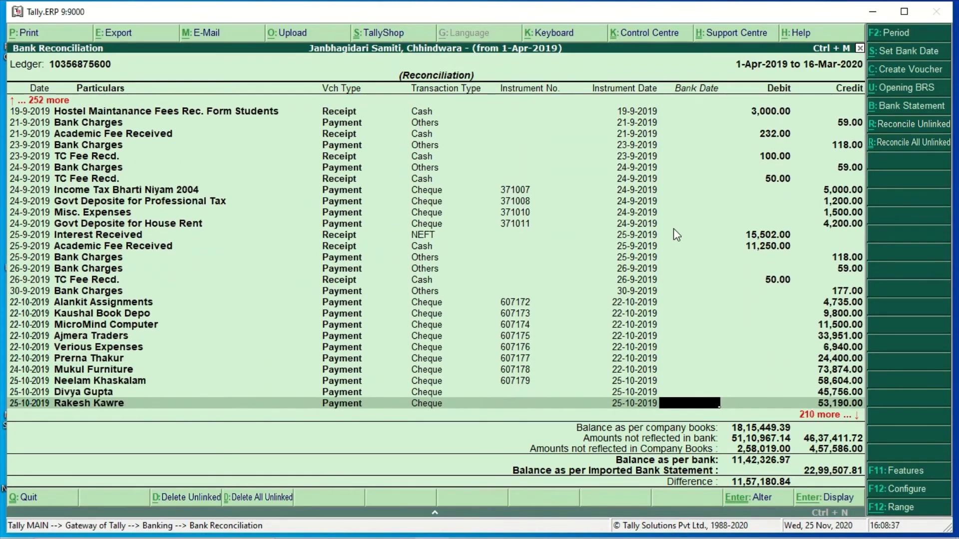
pyautogui.press('Down')
pyautogui.press('Down')
pyautogui.press('Down')
pyautogui.press('Down')
pyautogui.press('Down')
pyautogui.press('Down')
pyautogui.press('Down')
pyautogui.press('Down')
pyautogui.press('Down')
pyautogui.press('Down')
pyautogui.press('Down')
pyautogui.press('Down')
pyautogui.press('Down')
pyautogui.press('Down')
pyautogui.press('Down')
pyautogui.press('Down')
pyautogui.press('Down')
pyautogui.press('Down')
pyautogui.press('Down')
pyautogui.press('Down')
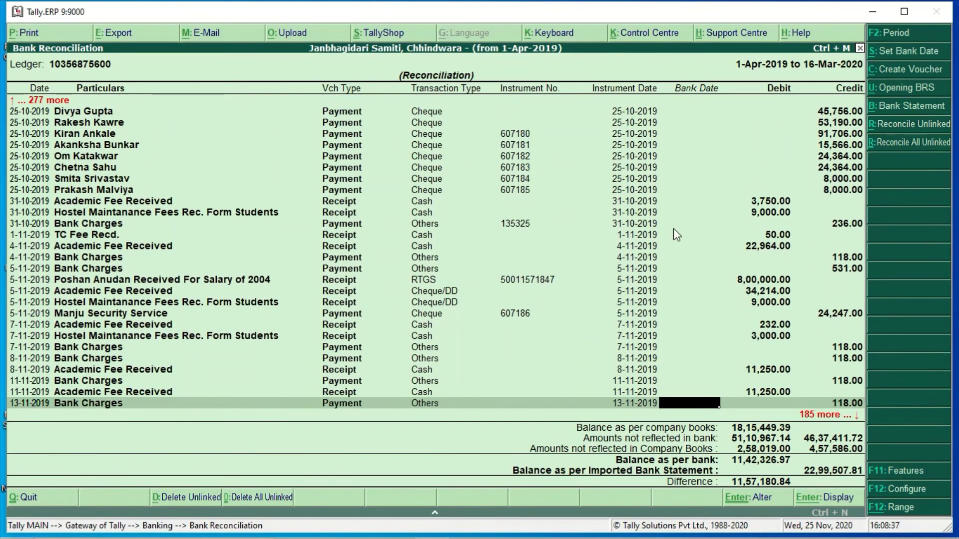
pyautogui.press('Down')
pyautogui.press('Down')
pyautogui.press('Down')
pyautogui.press('Down')
pyautogui.press('Down')
pyautogui.press('Down')
pyautogui.press('Down')
pyautogui.press('Down')
pyautogui.press('Down')
pyautogui.press('Down')
pyautogui.press('Down')
pyautogui.press('Down')
pyautogui.press('Down')
pyautogui.press('Down')
pyautogui.press('Down')
pyautogui.press('Down')
pyautogui.press('Down')
pyautogui.press('Down')
pyautogui.press('Down')
pyautogui.press('Down')
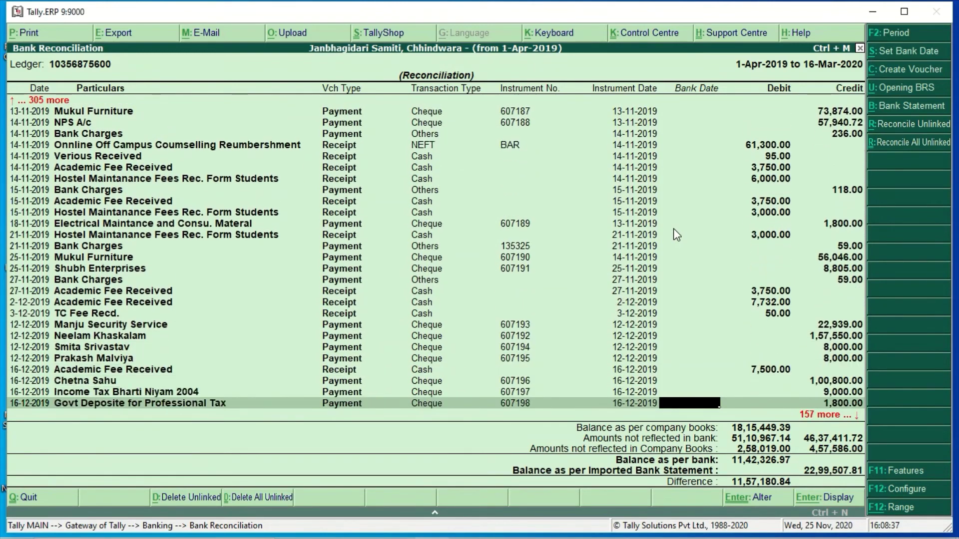
pyautogui.press('Down')
pyautogui.press('Down')
pyautogui.press('Down')
pyautogui.press('Down')
pyautogui.press('Down')
pyautogui.press('Down')
pyautogui.press('Down')
pyautogui.press('Down')
pyautogui.press('Down')
pyautogui.press('Down')
pyautogui.press('Down')
pyautogui.press('Down')
pyautogui.press('Down')
pyautogui.press('Down')
pyautogui.press('Down')
pyautogui.press('Down')
pyautogui.press('Down')
pyautogui.press('Down')
pyautogui.press('Down')
pyautogui.press('Down')
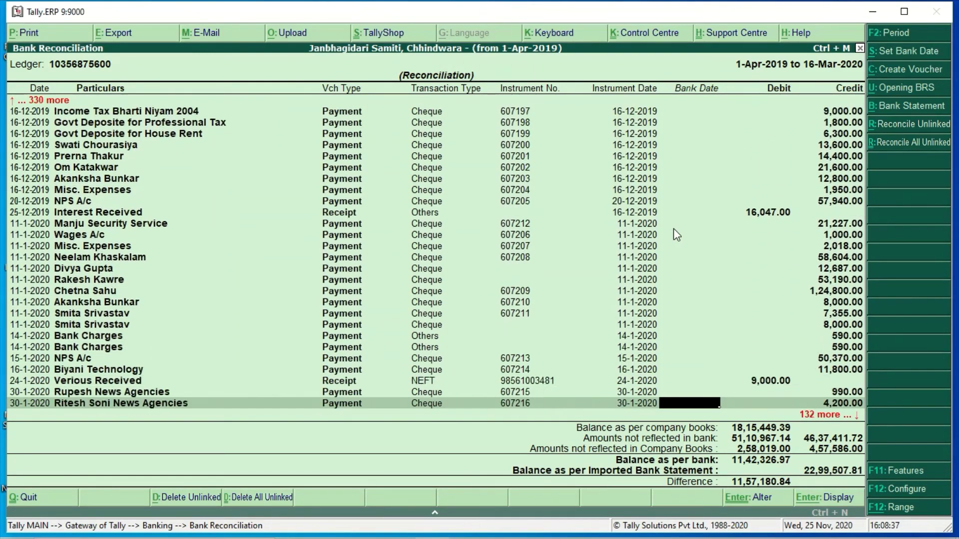
pyautogui.press('Down')
pyautogui.press('Down')
pyautogui.press('Down')
pyautogui.press('Down')
pyautogui.press('Down')
pyautogui.press('Down')
pyautogui.press('Down')
pyautogui.press('Down')
pyautogui.press('Down')
pyautogui.press('Down')
pyautogui.press('Down')
pyautogui.press('Down')
pyautogui.press('Down')
pyautogui.press('Down')
pyautogui.press('Down')
pyautogui.press('Down')
pyautogui.press('Down')
pyautogui.press('Down')
pyautogui.press('Down')
pyautogui.press('Down')
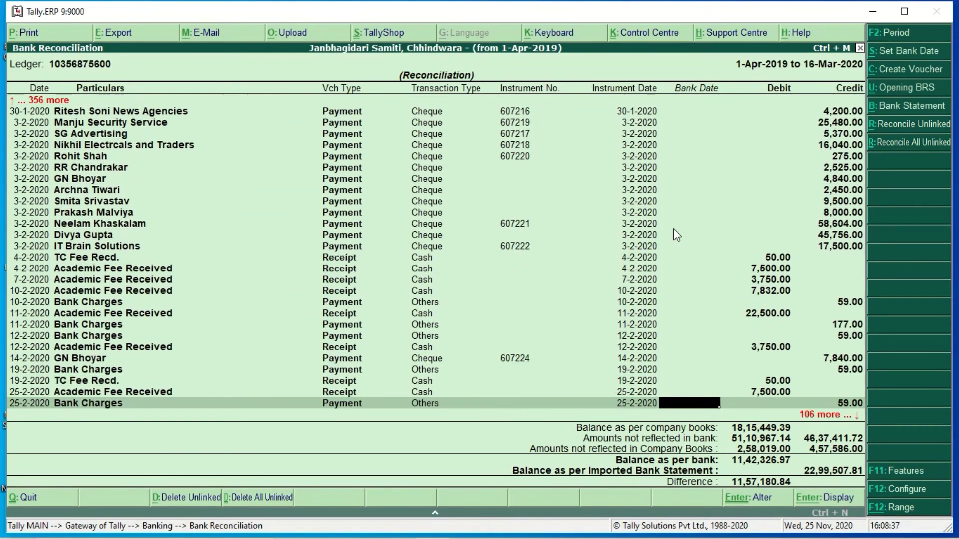
# Step: Look through the ledger's remaining transactions up to 16-3-2020 and the start of the amounts not reflected in company books
pyautogui.press('Down')
pyautogui.press('Down')
pyautogui.press('Down')
pyautogui.press('Down')
pyautogui.press('Down')
pyautogui.press('Down')
pyautogui.press('Down')
pyautogui.press('Down')
pyautogui.press('Down')
pyautogui.press('Down')
pyautogui.press('Down')
pyautogui.press('Down')
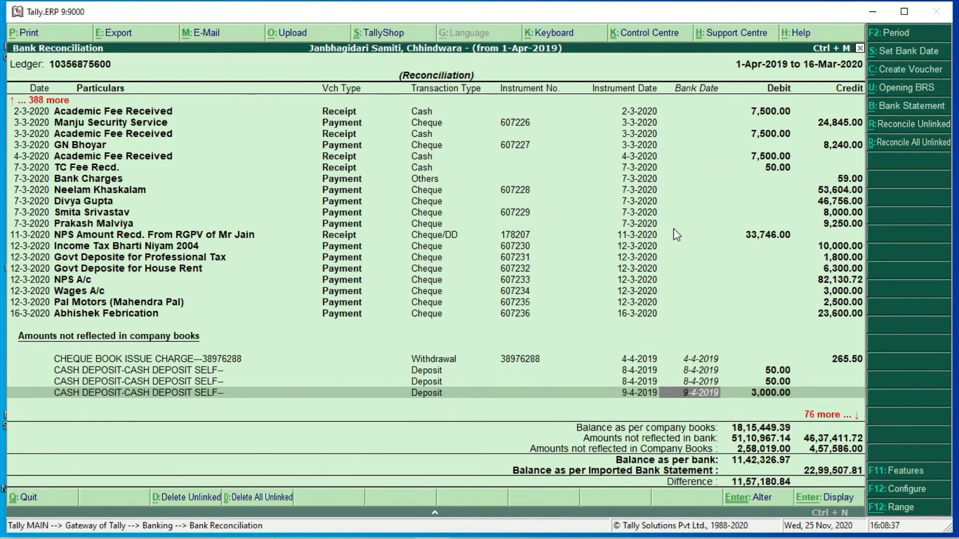
pyautogui.press('Up')
pyautogui.press('Up')
pyautogui.press('Up')
pyautogui.press('Up')
pyautogui.press('Up')
pyautogui.press('Up')
pyautogui.press('Up')
pyautogui.press('Up')
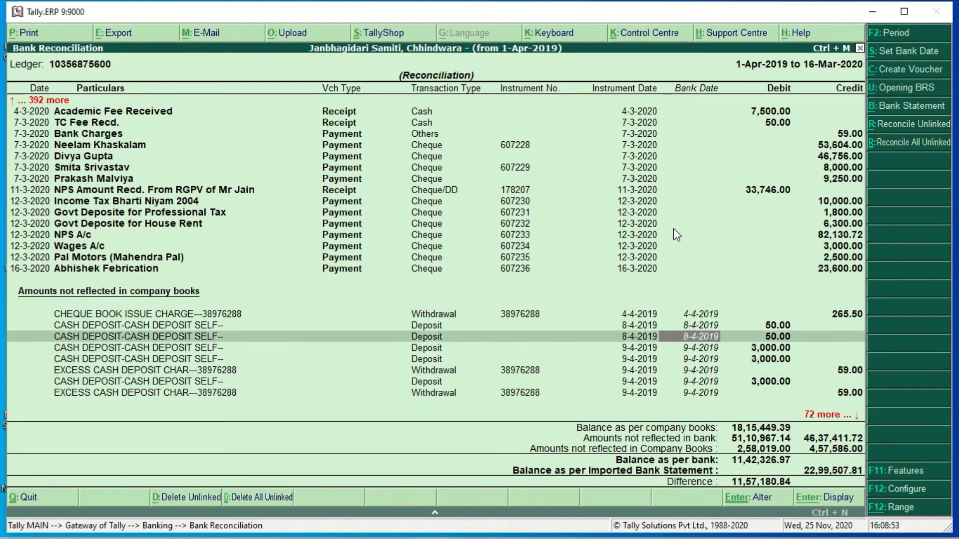
# Step: Examine the April 2019 cheque book charge, cash deposit and excess deposit charge entries listed as not reflected in company books
pyautogui.press('Down')
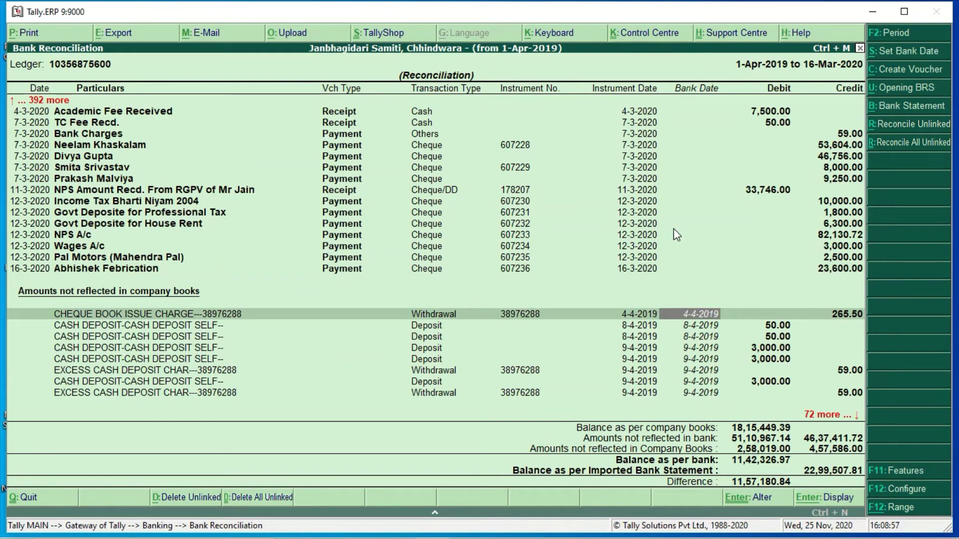
pyautogui.press('Down')
pyautogui.press('Down')
pyautogui.press('Down')
pyautogui.press('Down')
pyautogui.press('Down')
pyautogui.press('Down')
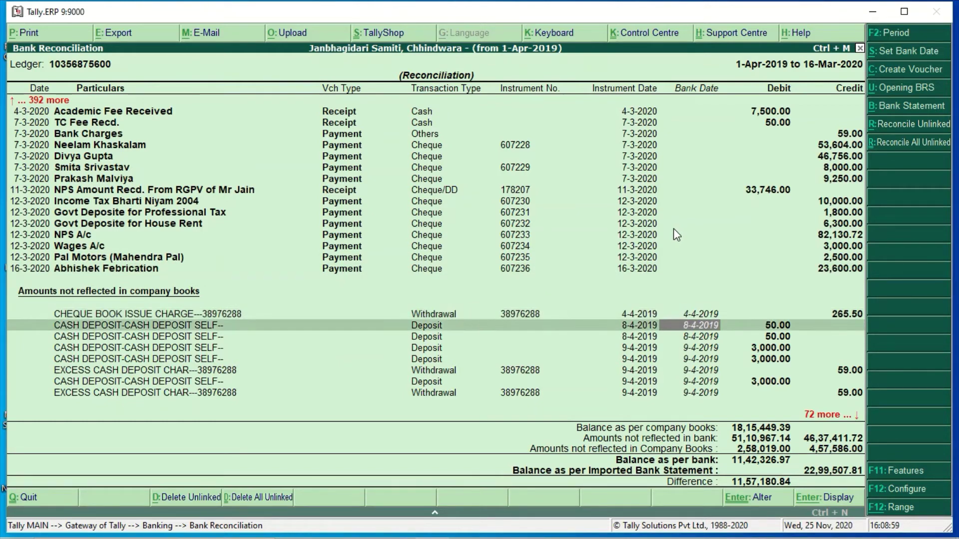
pyautogui.press('Down')
pyautogui.press('Down')
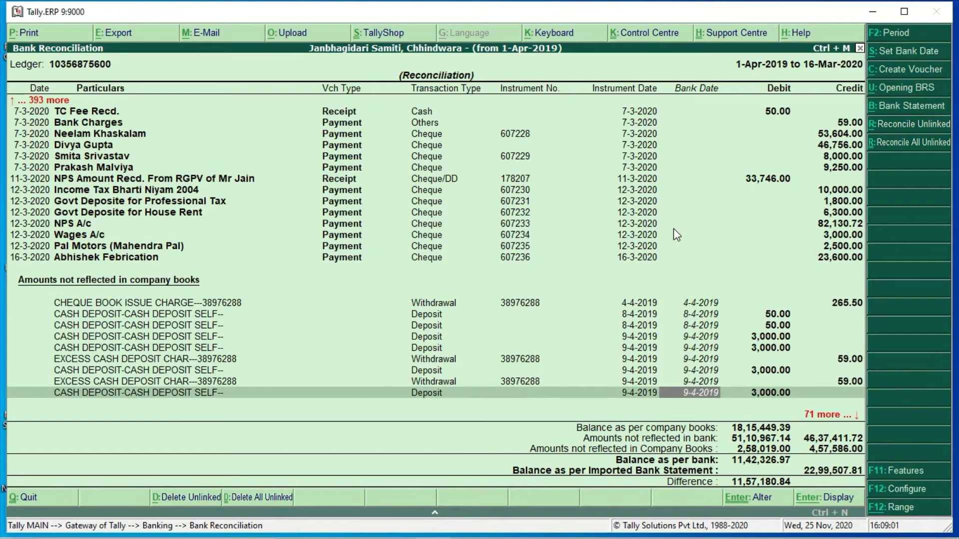
pyautogui.press('Up')
pyautogui.press('Up')
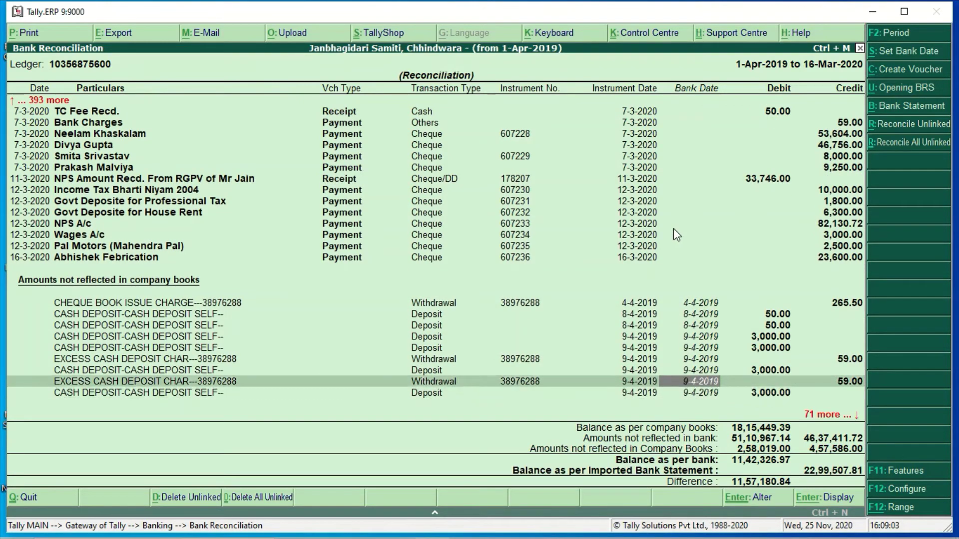
# Step: Compare the March 2020 book payments' bank dates with those of the unlinked bank statement entries through 9-4-2019
pyautogui.press('Up')
pyautogui.press('Up')
pyautogui.press('Up')
pyautogui.press('Up')
pyautogui.press('Up')
pyautogui.press('Up')
pyautogui.press('Up')
pyautogui.press('Up')
pyautogui.press('Up')
pyautogui.press('Up')
pyautogui.press('Up')
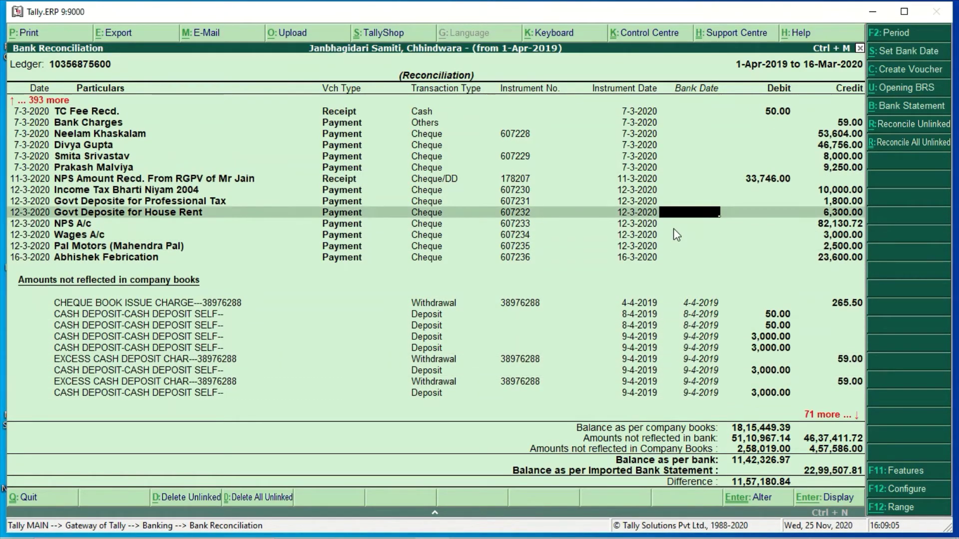
pyautogui.press('Down')
pyautogui.press('Down')
pyautogui.press('Down')
pyautogui.press('Down')
pyautogui.press('Down')
pyautogui.press('Down')
pyautogui.press('Down')
pyautogui.press('Down')
pyautogui.press('Down')
pyautogui.press('Down')
pyautogui.press('Down')
pyautogui.press('Down')
pyautogui.press('Down')
pyautogui.press('Down')
pyautogui.press('Down')
pyautogui.press('Down')
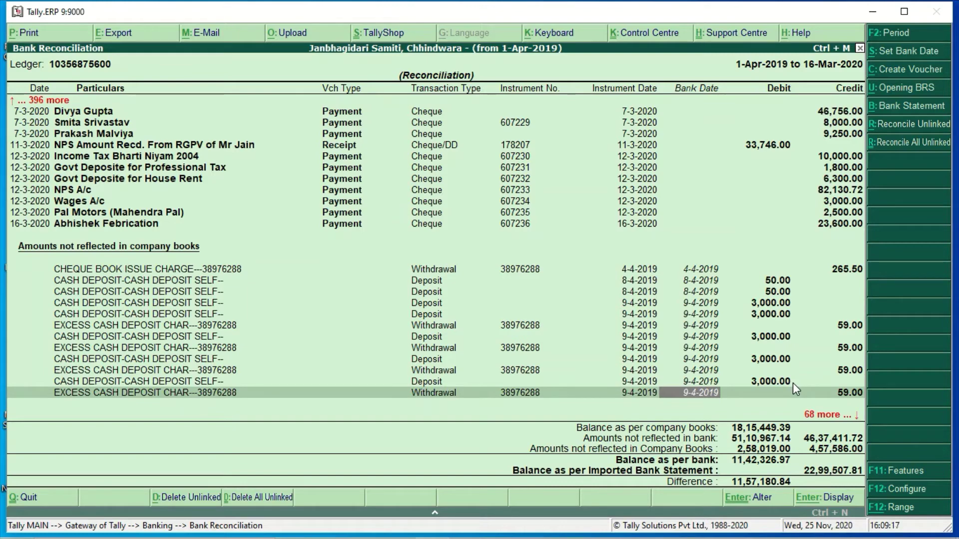
# Step: View reconciliation candidates for the selected 59.00 excess cash deposit charge, and start Reconcile All Unlinked, skipping the first entry and stopping at the second
pyautogui.click(903, 126)
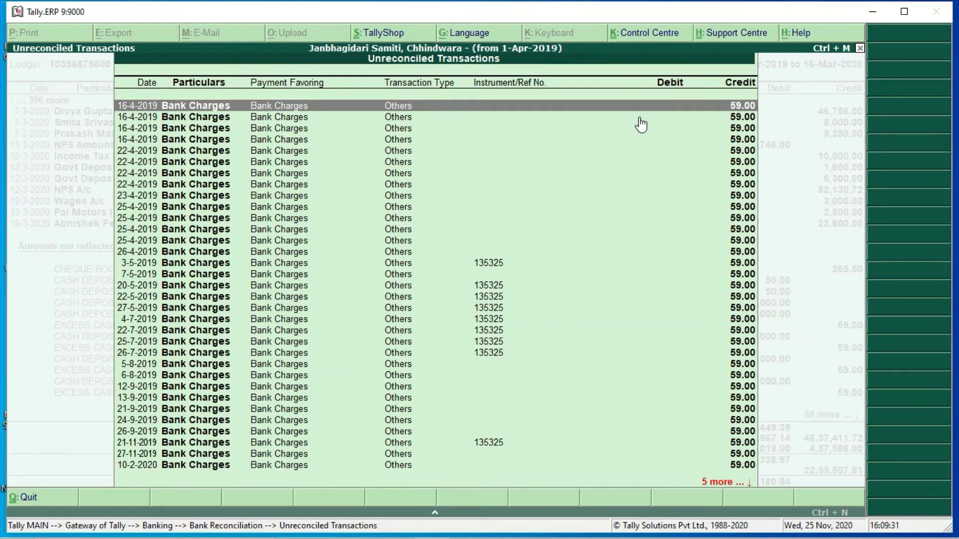
pyautogui.press('Escape')
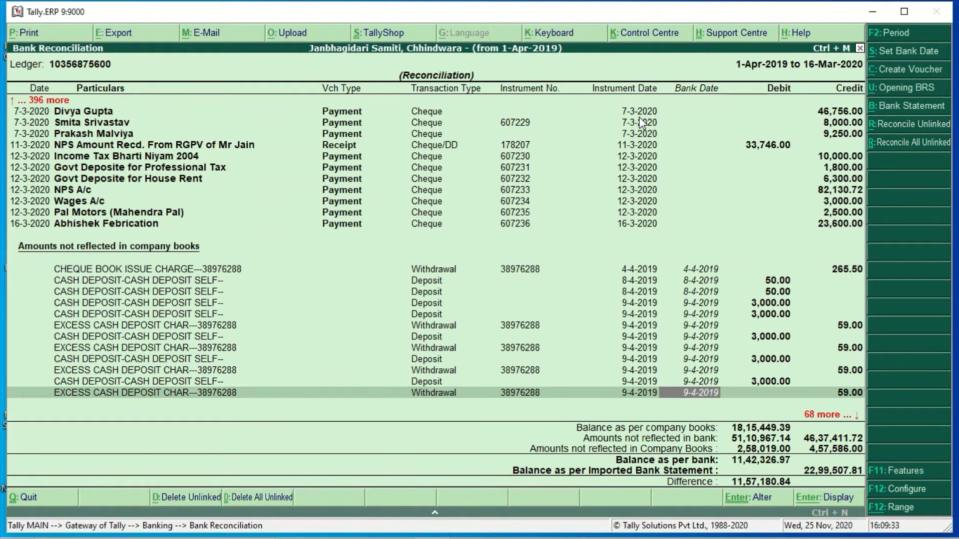
pyautogui.click(893, 143)
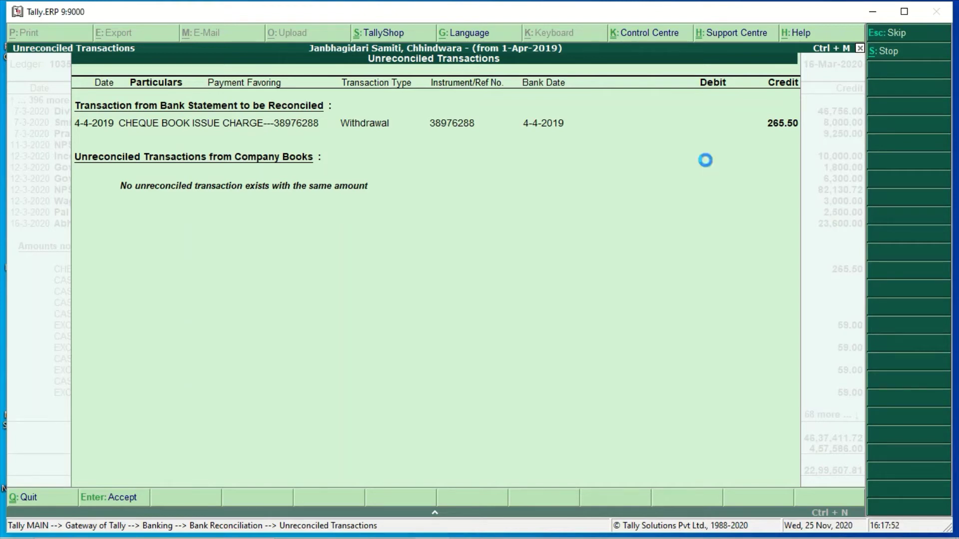
pyautogui.press('Escape')
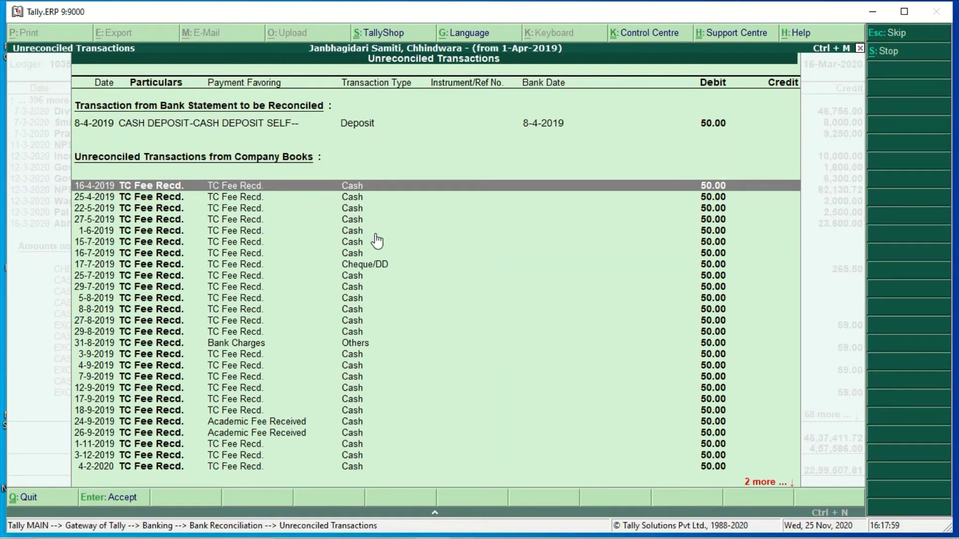
pyautogui.click(894, 54)
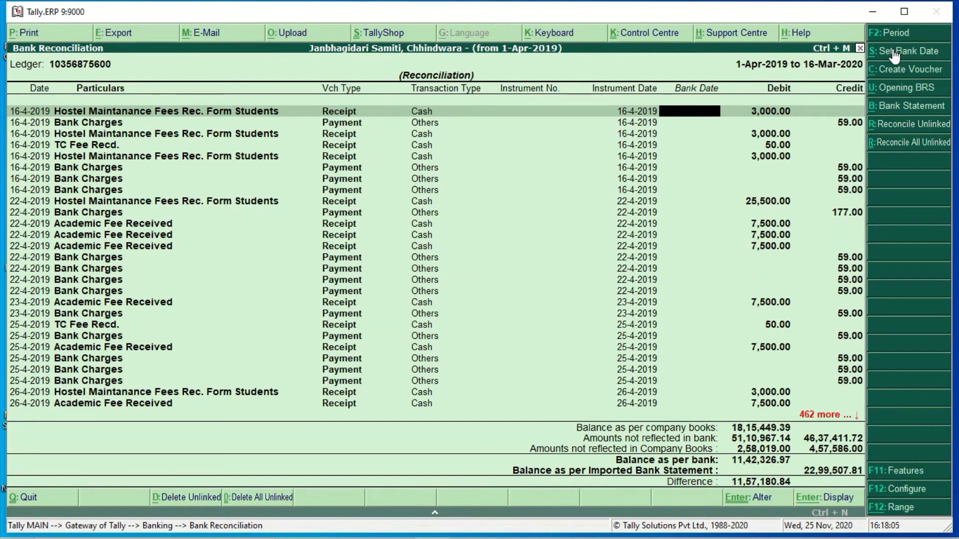
# Step: Leave the reconciliation for the Gateway of Tally, and reopen the account-number ledger's Bank Reconciliation
pyautogui.press('Escape')
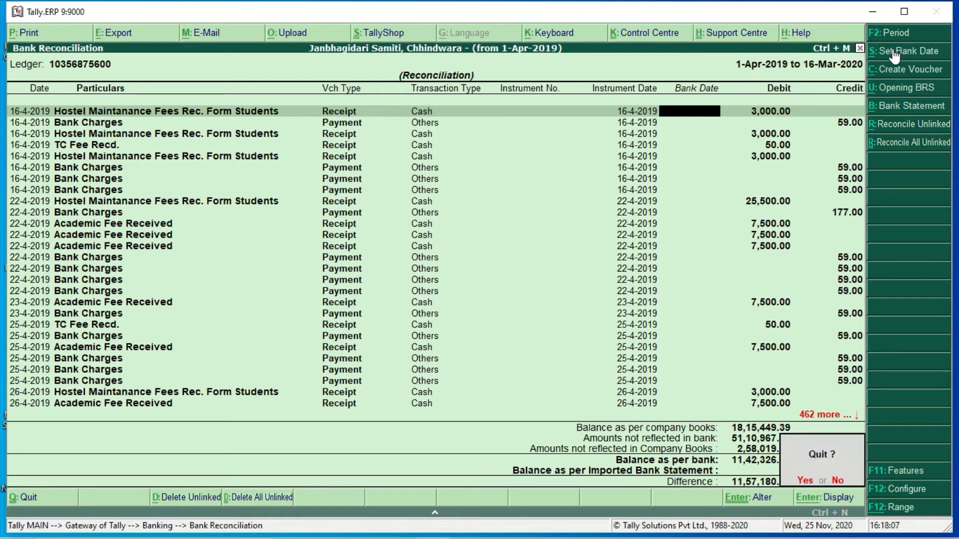
pyautogui.press('Return')
pyautogui.press('Escape')
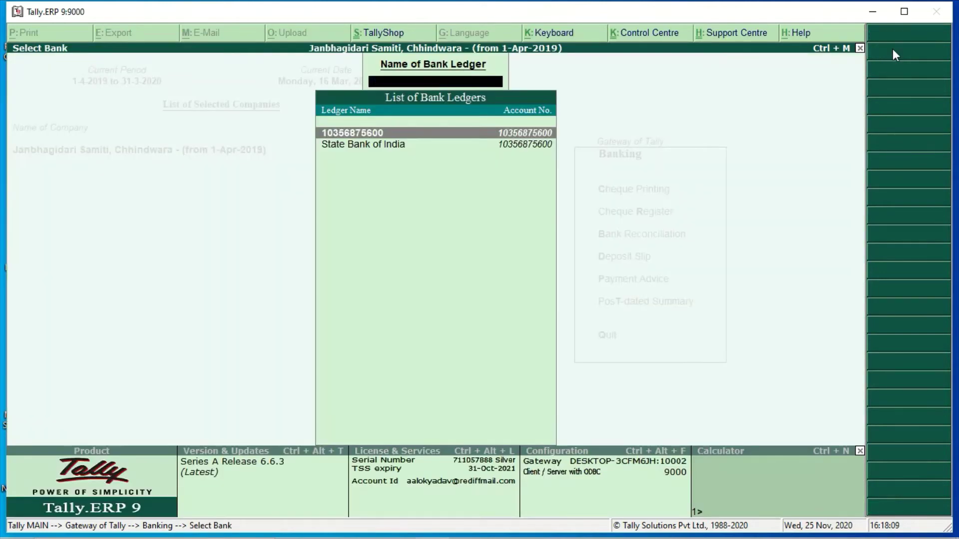
pyautogui.press('Escape')
pyautogui.press('Escape')
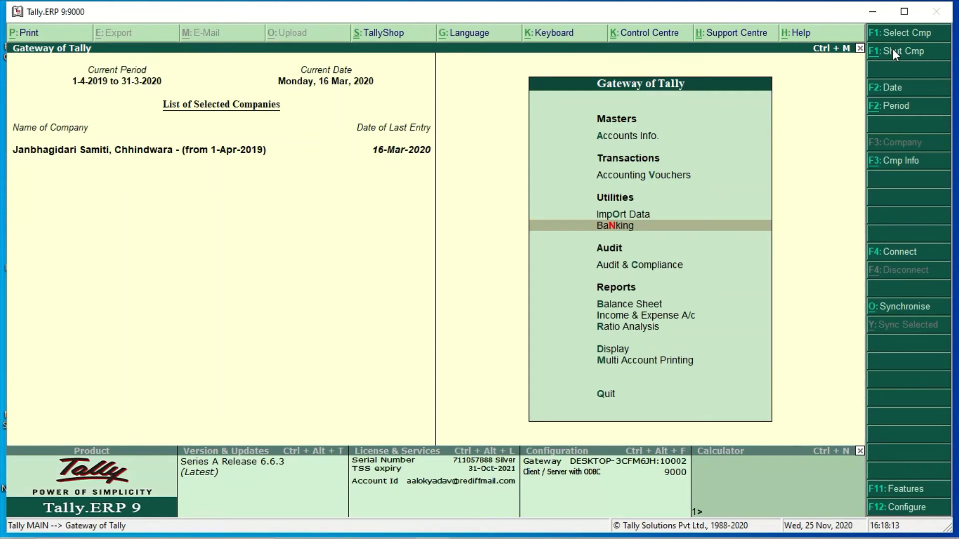
pyautogui.press('Return')
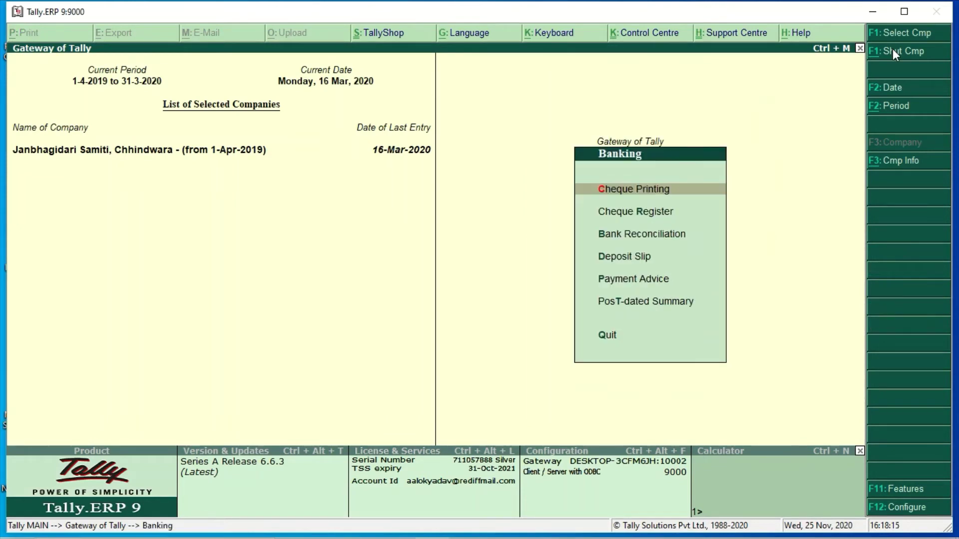
pyautogui.press('Down')
pyautogui.press('Down')
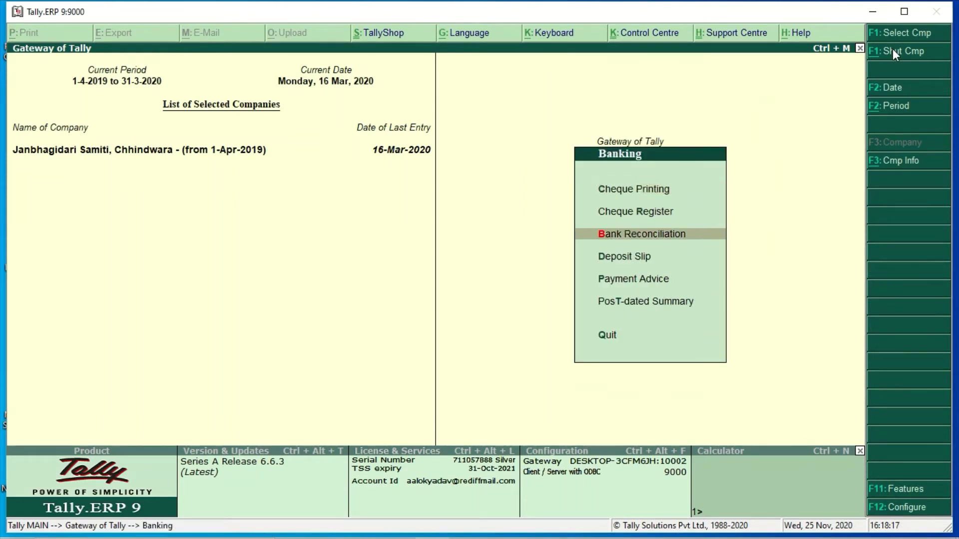
pyautogui.press('Return')
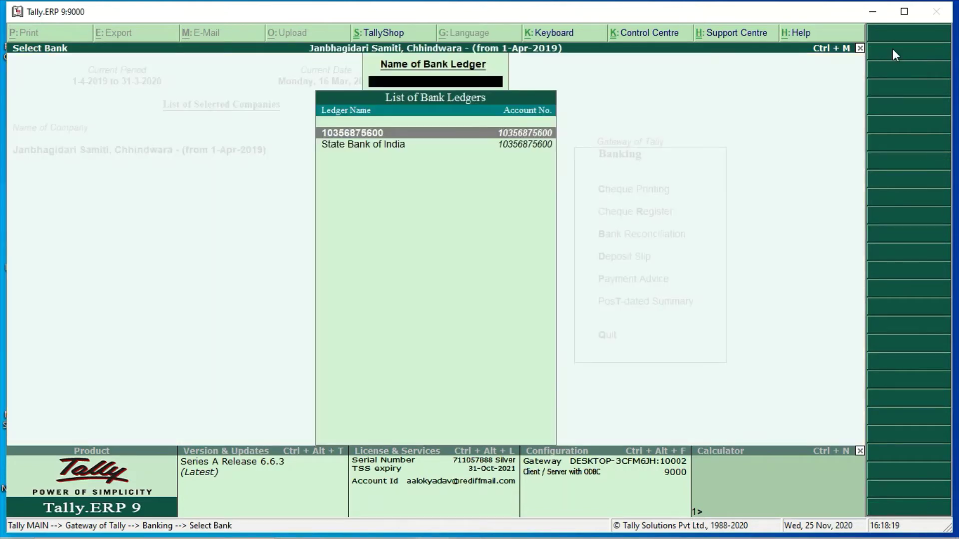
pyautogui.press('Return')
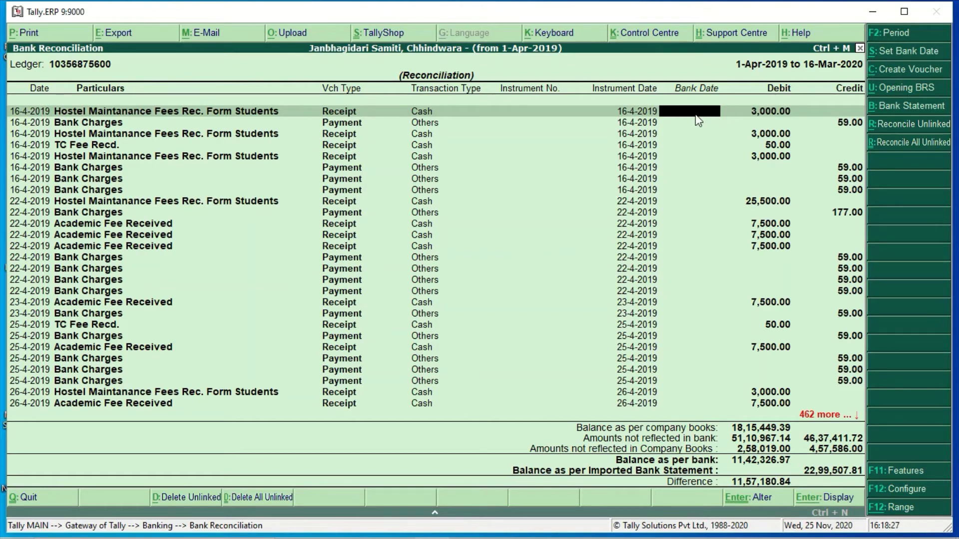
# Step: Set the bank date of the first four listed 16-4-2019 transactions to 16-4-2019
pyautogui.write('6-4')
pyautogui.press('Return')
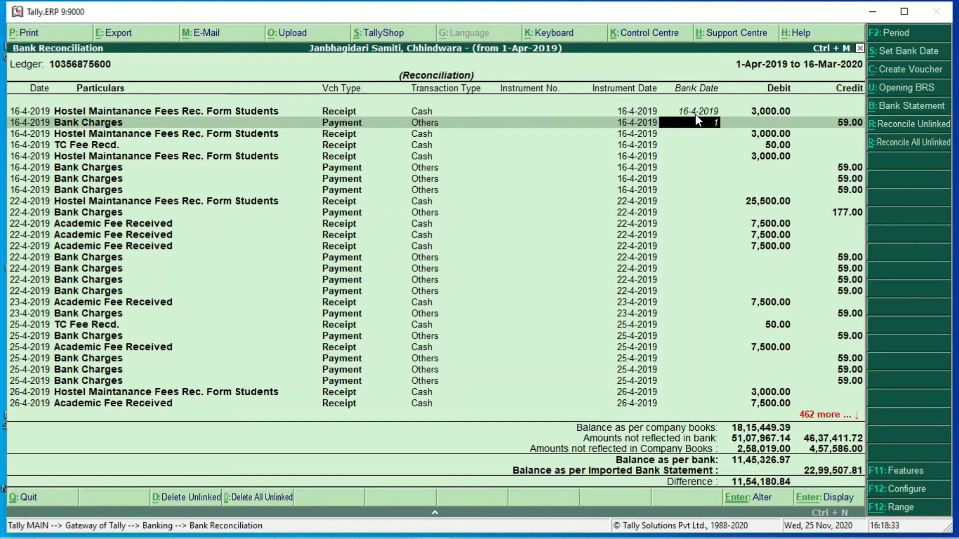
pyautogui.write('16-4')
pyautogui.press('Return')
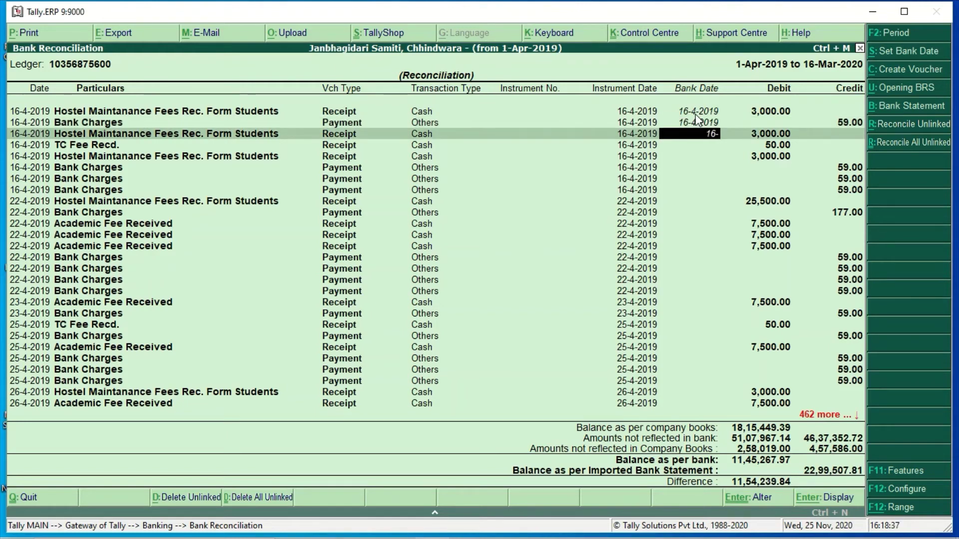
pyautogui.write('16-4')
pyautogui.press('Return')
pyautogui.write('16-4')
pyautogui.press('Return')
# Step: Leave the bank dates of the following entries through 26-4-2019 blank and save the reconciliation
pyautogui.press('Down')
pyautogui.press('Down')
pyautogui.press('Down')
pyautogui.press('Down')
pyautogui.press('Down')
pyautogui.press('Down')
pyautogui.press('Down')
pyautogui.press('Down')
pyautogui.press('Down')
pyautogui.press('Down')
pyautogui.press('Down')
pyautogui.press('Down')
pyautogui.press('Down')
pyautogui.press('Down')
pyautogui.press('Down')
pyautogui.press('Down')
pyautogui.press('Down')
pyautogui.press('Down')
pyautogui.press('Down')
pyautogui.press('Down')
pyautogui.press('Down')
pyautogui.press('Down')
pyautogui.press('Down')
pyautogui.press('Down')
pyautogui.press('Down')
pyautogui.press('Down')
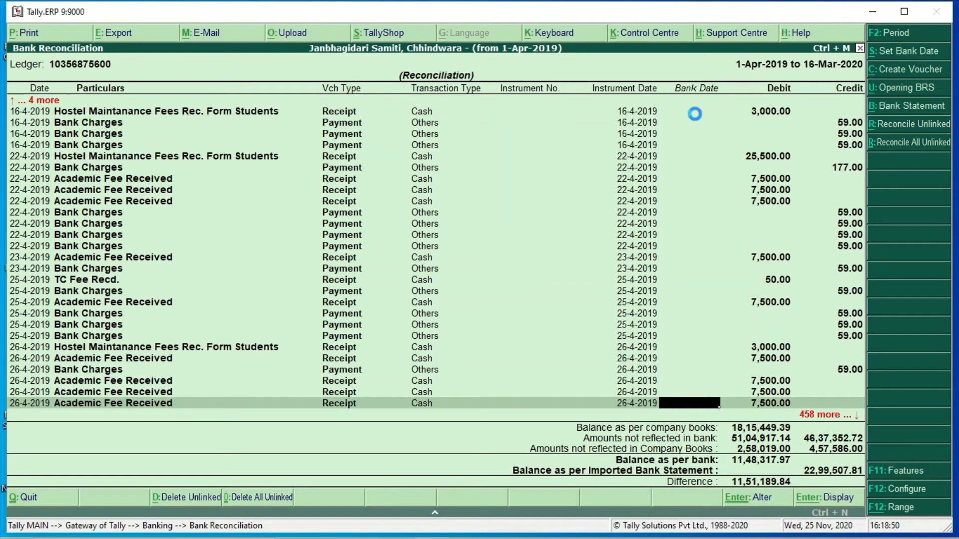
pyautogui.press('Escape')
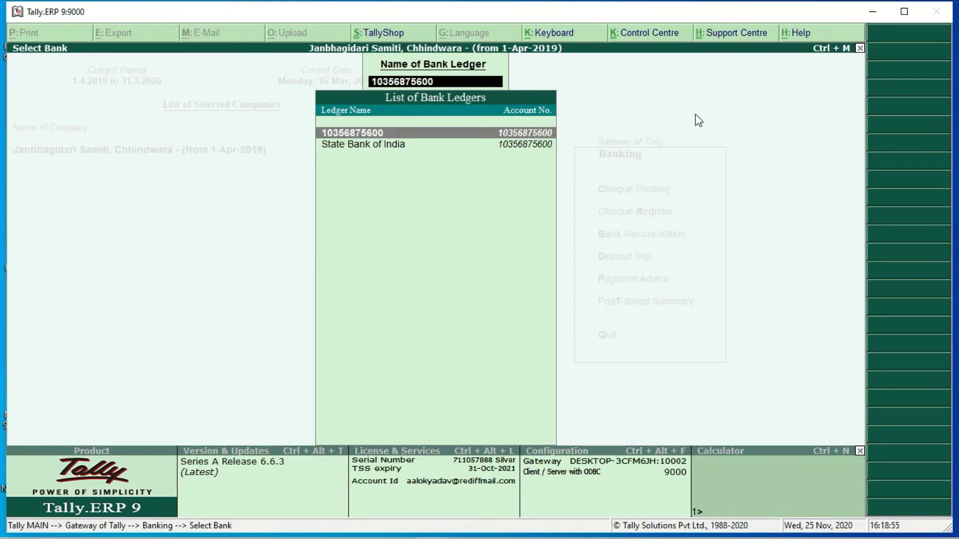
# Step: Reopen the ledger's reconciliation, set the remaining four 16-4-2019 transactions' bank dates to 16-4-2019, and save
pyautogui.press('Return')
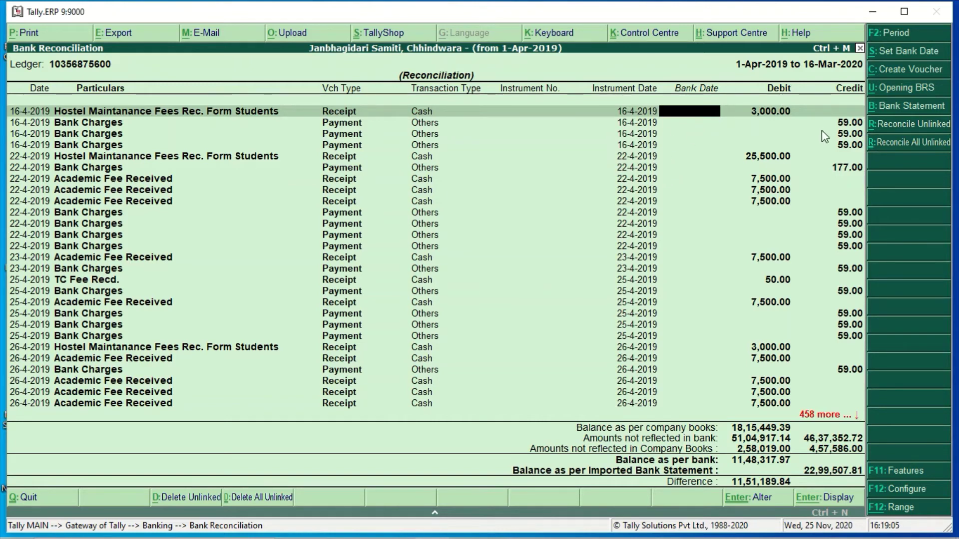
pyautogui.write('16')
pyautogui.press('Return')
pyautogui.write('16')
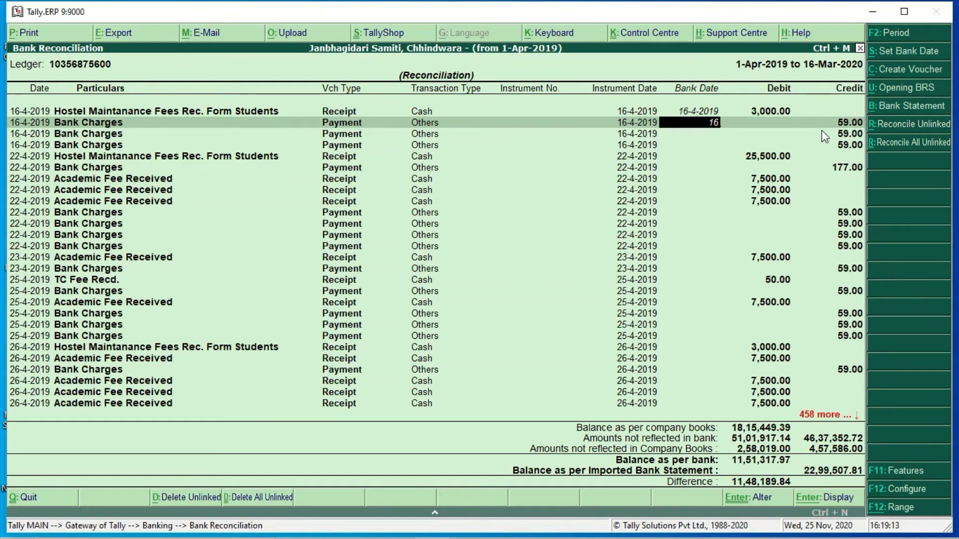
pyautogui.press('Return')
pyautogui.write('16')
pyautogui.press('Return')
pyautogui.write('16')
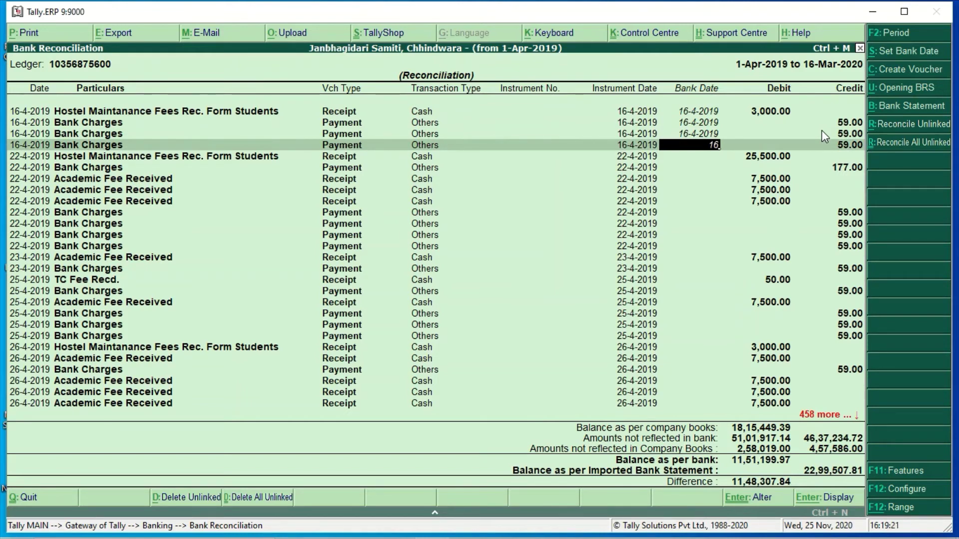
pyautogui.press('Return')
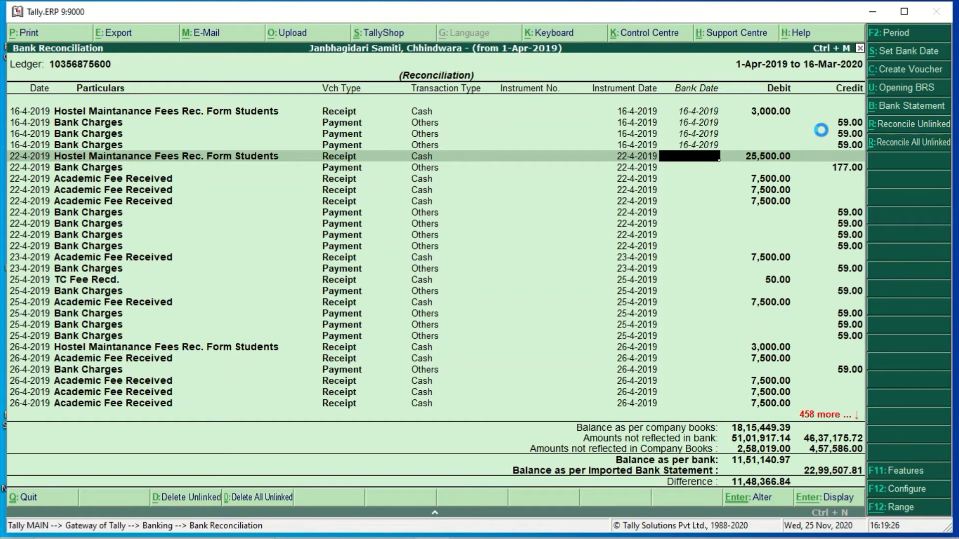
pyautogui.press('Escape')
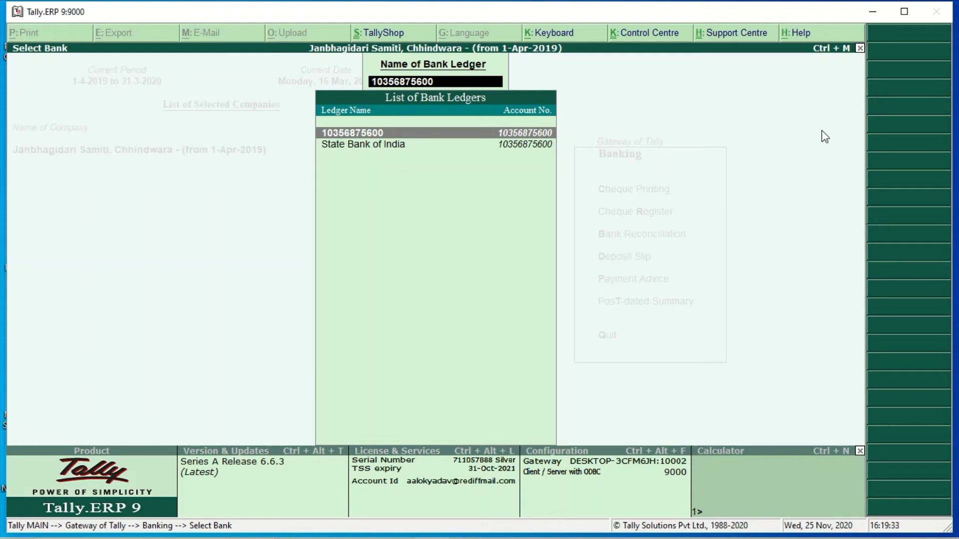
pyautogui.press('Return')
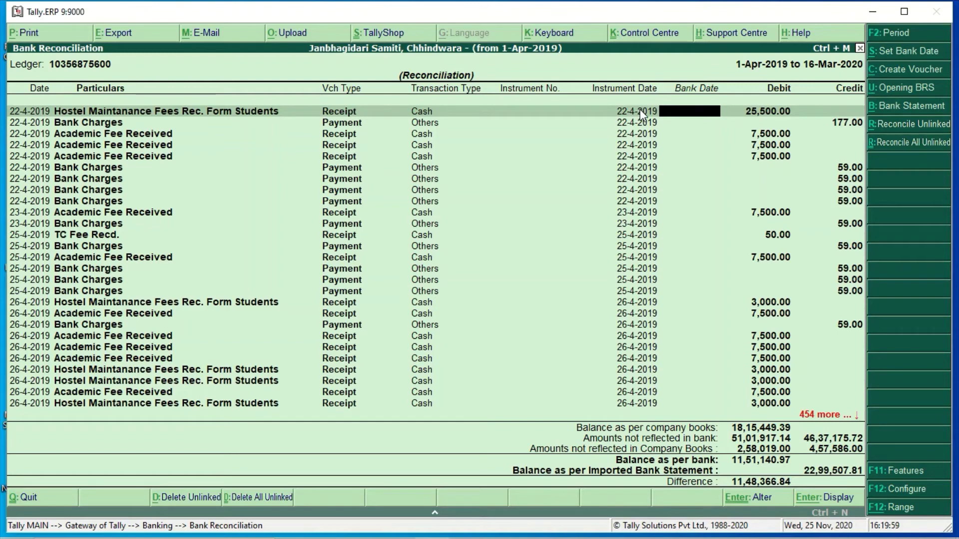
pyautogui.click(904, 111)
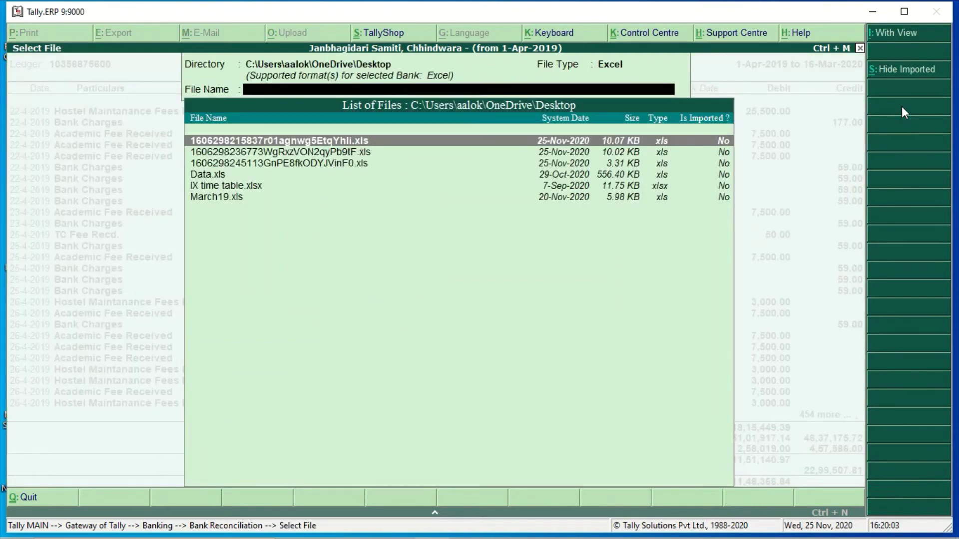
pyautogui.press('Down')
pyautogui.press('Down')
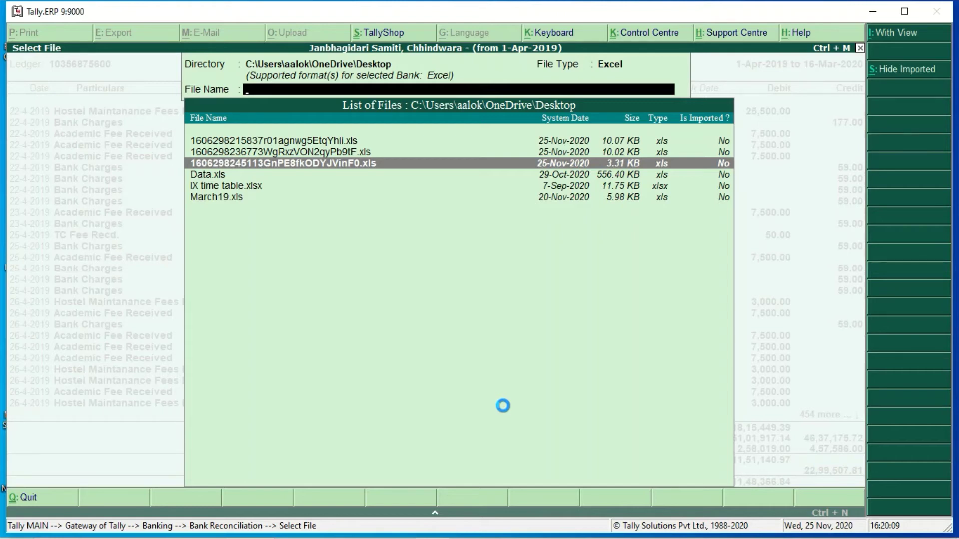
pyautogui.press('Return')
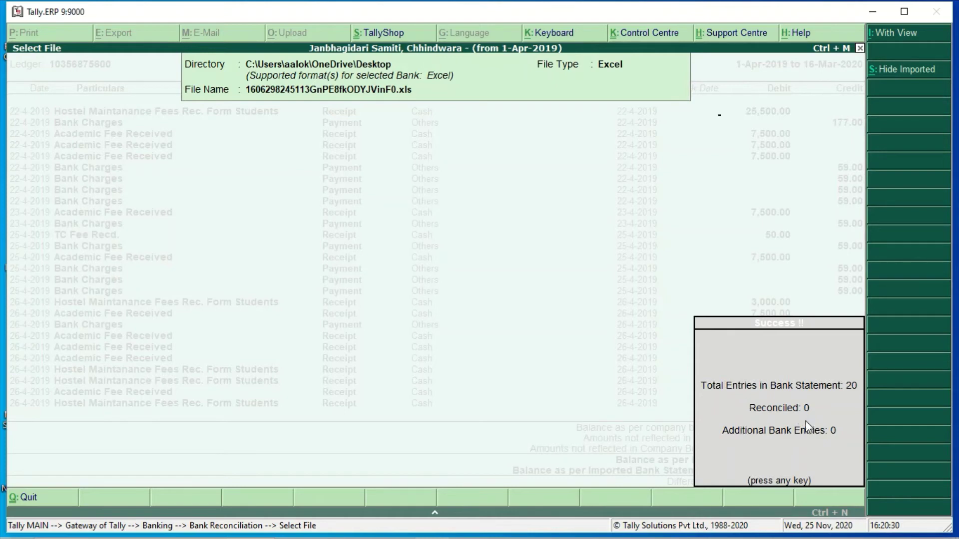
pyautogui.press('Return')
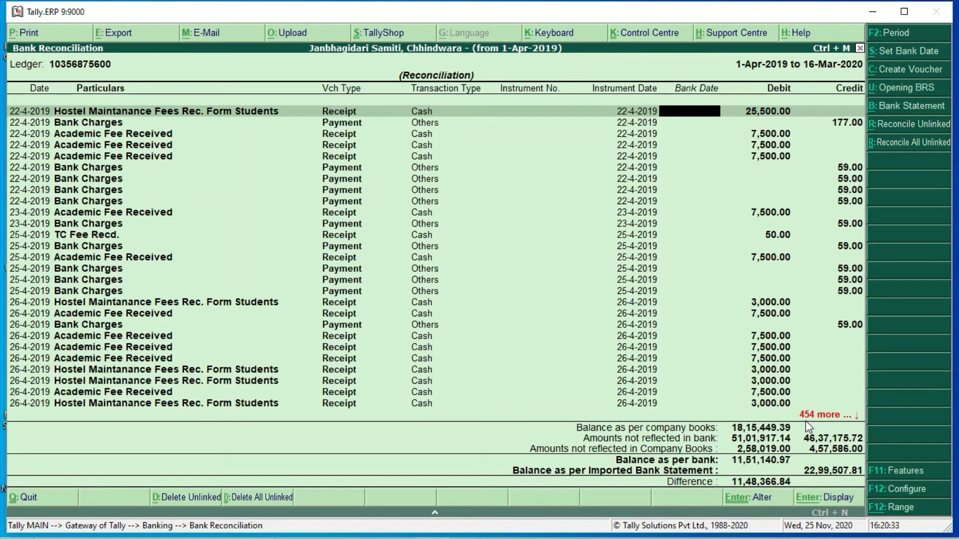
pyautogui.click(919, 90)
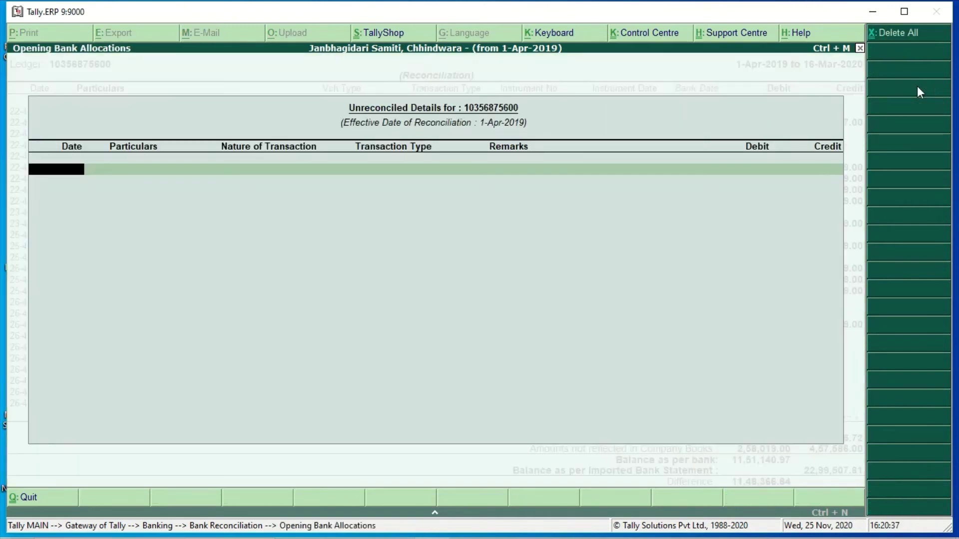
pyautogui.press('Escape')
pyautogui.press('y')
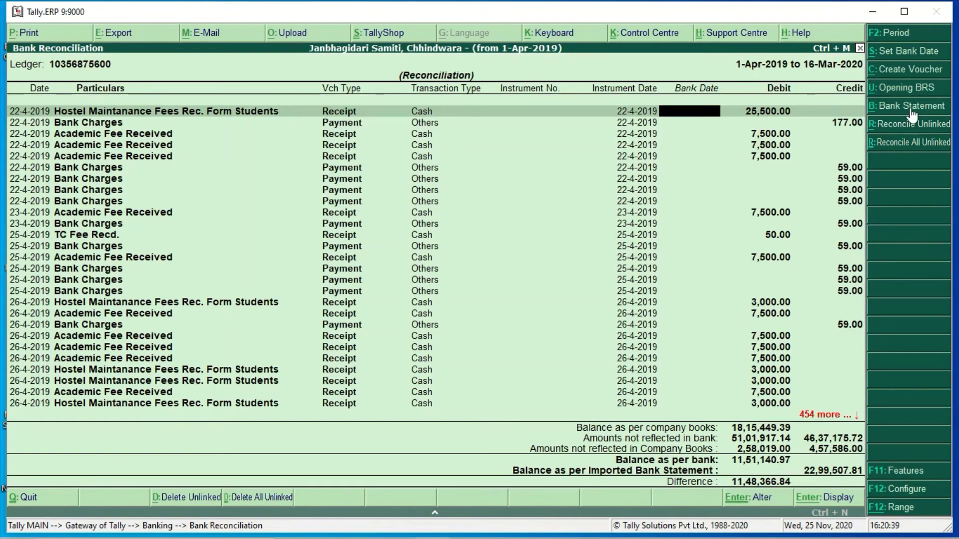
pyautogui.click(908, 107)
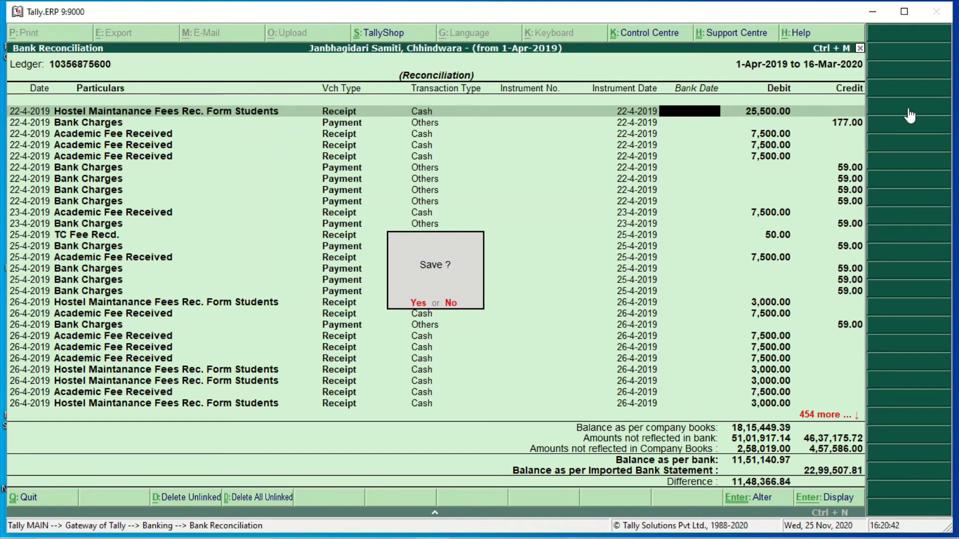
pyautogui.press('Return')
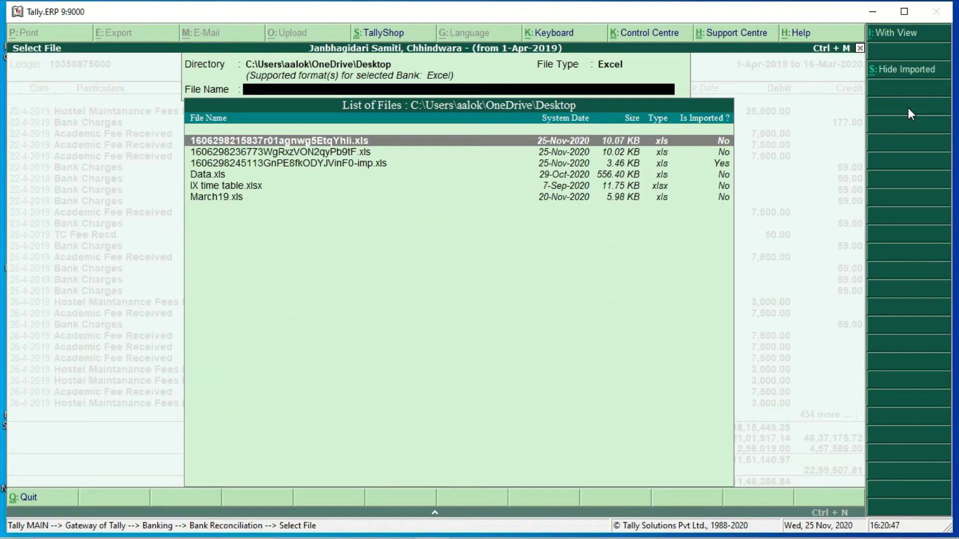
pyautogui.press('Down')
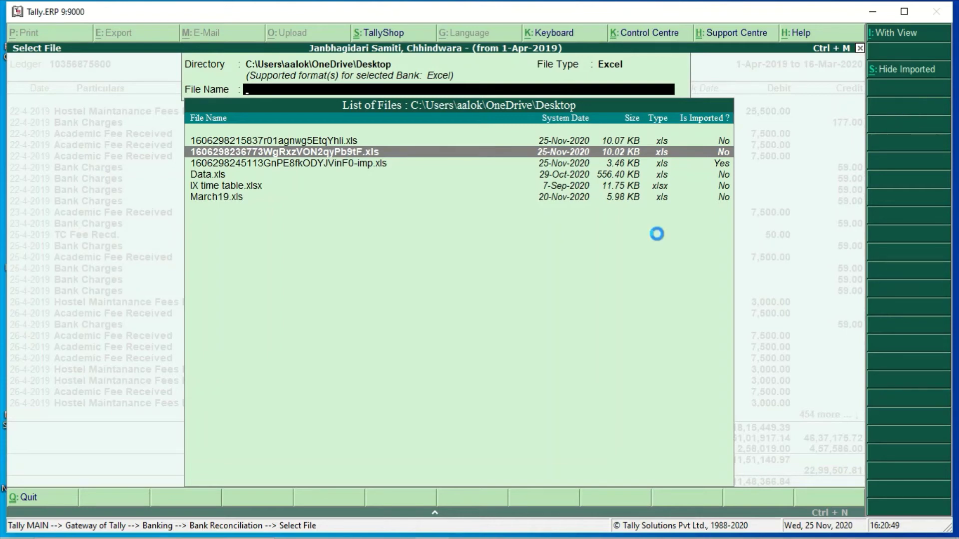
pyautogui.press('Return')
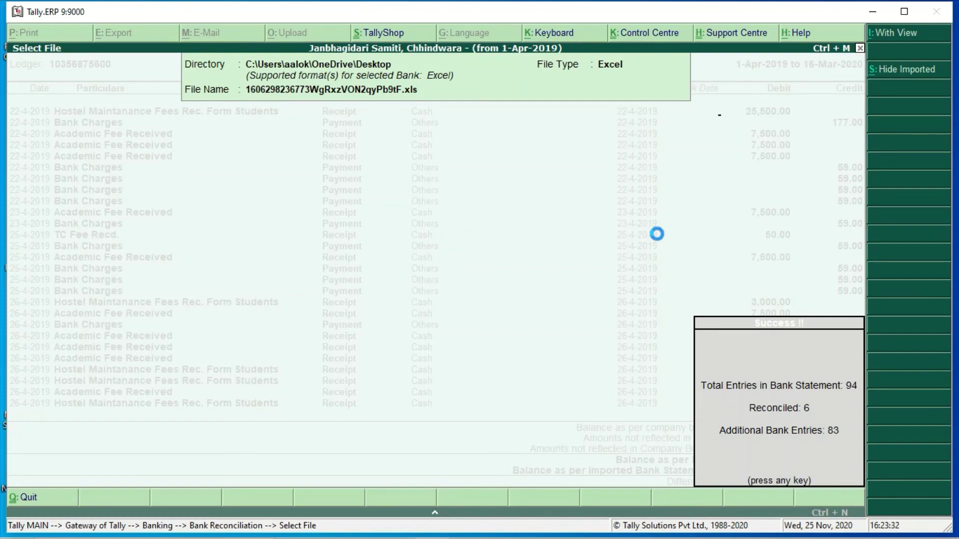
pyautogui.press('Return')
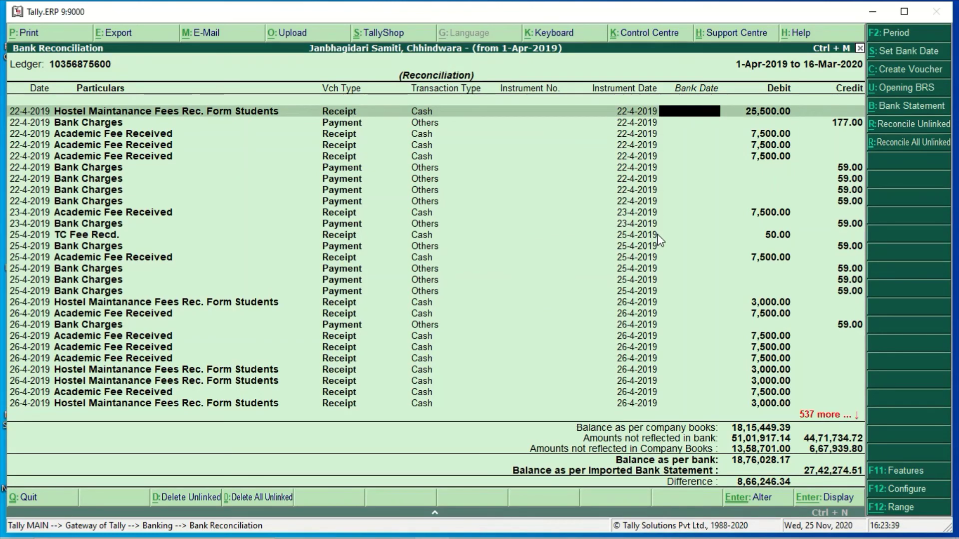
# Step: Examine the reconciliation entries from 22-4-2019 through 16-7-2019 for bank dates filled in by the imported statement
pyautogui.press('Down')
pyautogui.press('Down')
pyautogui.press('Down')
pyautogui.press('Down')
pyautogui.press('Down')
pyautogui.press('Down')
pyautogui.press('Down')
pyautogui.press('Down')
pyautogui.press('Down')
pyautogui.press('Down')
pyautogui.press('Down')
pyautogui.press('Down')
pyautogui.press('Down')
pyautogui.press('Down')
pyautogui.press('Down')
pyautogui.press('Down')
pyautogui.press('Down')
pyautogui.press('Down')
pyautogui.press('Down')
pyautogui.press('Down')
pyautogui.press('Down')
pyautogui.press('Down')
pyautogui.press('Down')
pyautogui.press('Down')
pyautogui.press('Down')
pyautogui.press('Down')
pyautogui.press('Down')
pyautogui.press('Down')
pyautogui.press('Down')
pyautogui.press('Down')
pyautogui.press('Down')
pyautogui.press('Down')
pyautogui.press('Down')
pyautogui.press('Down')
pyautogui.press('Down')
pyautogui.press('Down')
pyautogui.press('Down')
pyautogui.press('Down')
pyautogui.press('Down')
pyautogui.press('Down')
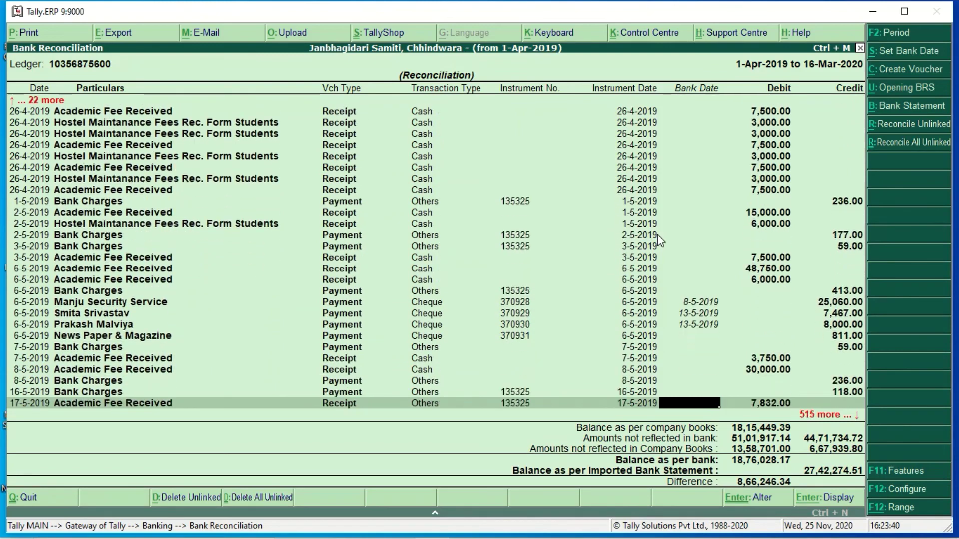
pyautogui.press('Down')
pyautogui.press('Down')
pyautogui.press('Down')
pyautogui.press('Down')
pyautogui.press('Down')
pyautogui.press('Down')
pyautogui.press('Down')
pyautogui.press('Down')
pyautogui.press('Down')
pyautogui.press('Down')
pyautogui.press('Down')
pyautogui.press('Down')
pyautogui.press('Down')
pyautogui.press('Down')
pyautogui.press('Down')
pyautogui.press('Down')
pyautogui.press('Down')
pyautogui.press('Down')
pyautogui.press('Down')
pyautogui.press('Down')
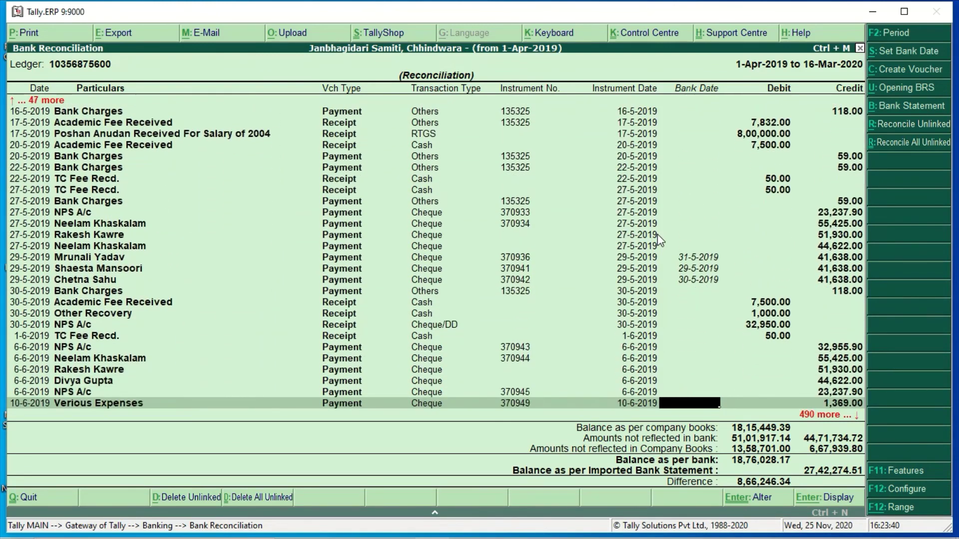
pyautogui.press('Down')
pyautogui.press('Down')
pyautogui.press('Down')
pyautogui.press('Down')
pyautogui.press('Down')
pyautogui.press('Down')
pyautogui.press('Down')
pyautogui.press('Down')
pyautogui.press('Down')
pyautogui.press('Down')
pyautogui.press('Down')
pyautogui.press('Down')
pyautogui.press('Down')
pyautogui.press('Down')
pyautogui.press('Down')
pyautogui.press('Down')
pyautogui.press('Down')
pyautogui.press('Down')
pyautogui.press('Down')
pyautogui.press('Down')
pyautogui.press('Down')
pyautogui.press('Down')
pyautogui.press('Down')
pyautogui.press('Down')
pyautogui.press('Down')
pyautogui.press('Down')
pyautogui.press('Down')
pyautogui.press('Down')
pyautogui.press('Down')
pyautogui.press('Down')
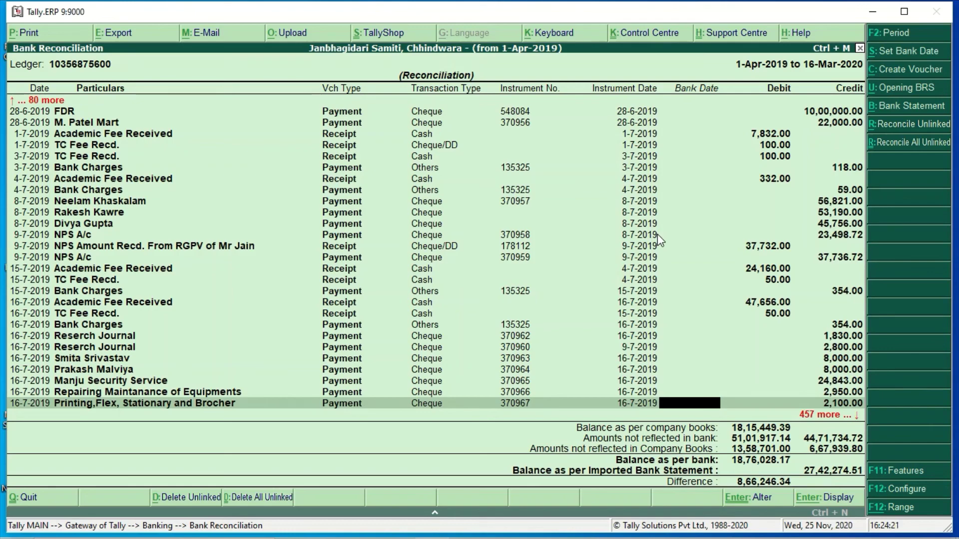
# Step: Review the bank dates of the 29-5-2019 cheque payments, and close the ledger's reconciliation
pyautogui.press('Up')
pyautogui.press('Up')
pyautogui.press('Up')
pyautogui.press('Up')
pyautogui.press('Up')
pyautogui.press('Up')
pyautogui.press('Up')
pyautogui.press('Up')
pyautogui.press('Up')
pyautogui.press('Up')
pyautogui.press('Up')
pyautogui.press('Up')
pyautogui.press('Up')
pyautogui.press('Up')
pyautogui.press('Up')
pyautogui.press('Up')
pyautogui.press('Up')
pyautogui.press('Up')
pyautogui.press('Up')
pyautogui.press('Up')
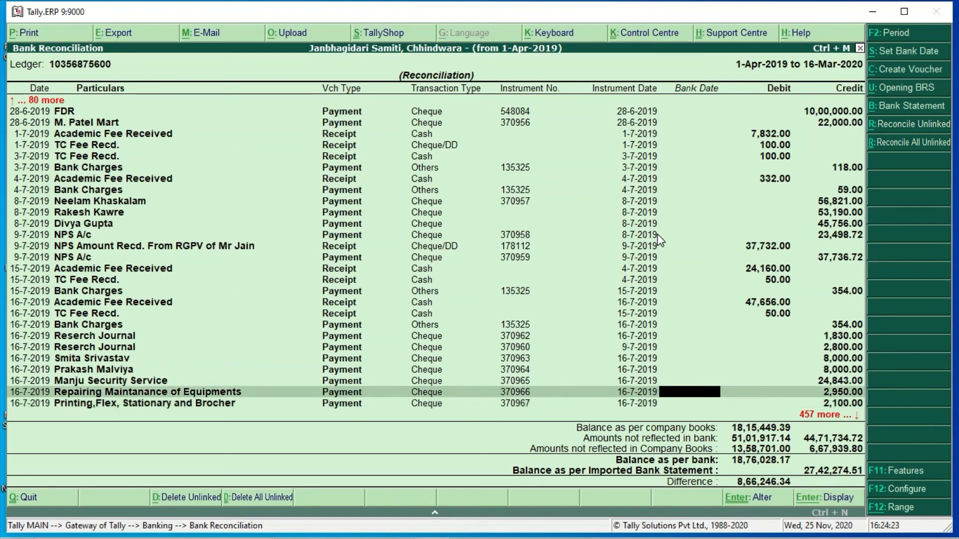
pyautogui.press('Up')
pyautogui.press('Up')
pyautogui.press('Up')
pyautogui.press('Up')
pyautogui.press('Up')
pyautogui.press('Up')
pyautogui.press('Up')
pyautogui.press('Up')
pyautogui.press('Up')
pyautogui.press('Up')
pyautogui.press('Up')
pyautogui.press('Up')
pyautogui.press('Up')
pyautogui.press('Up')
pyautogui.press('Up')
pyautogui.press('Up')
pyautogui.press('Up')
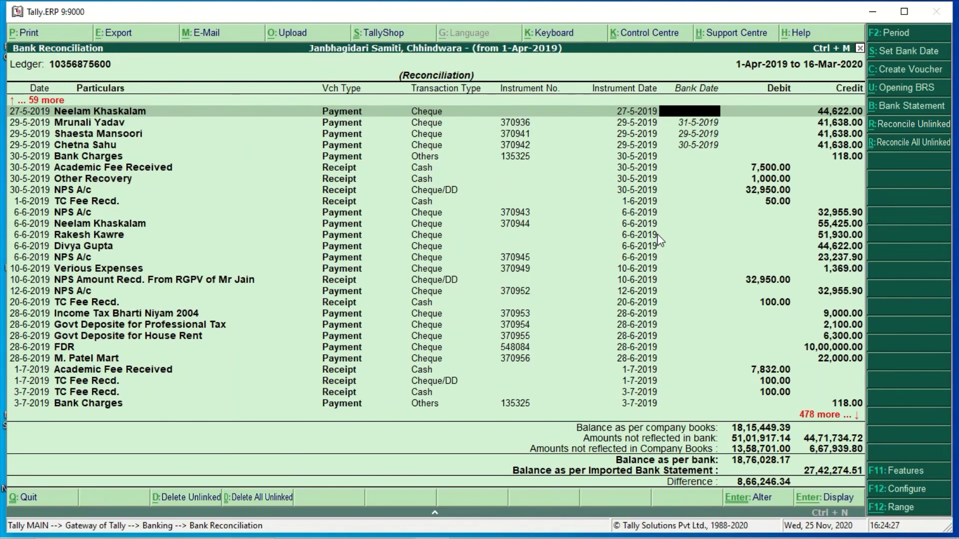
pyautogui.press('Down')
pyautogui.press('Down')
pyautogui.press('Down')
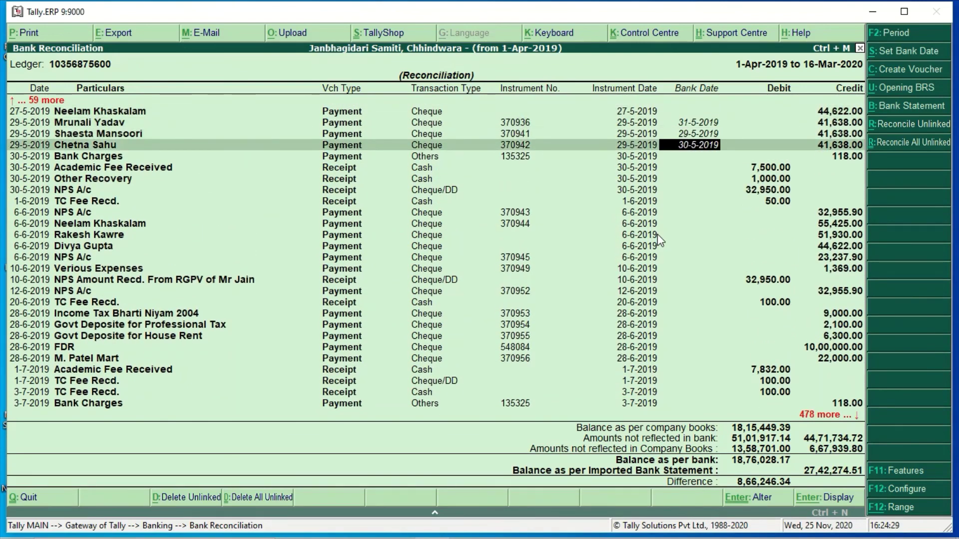
pyautogui.press('Return')
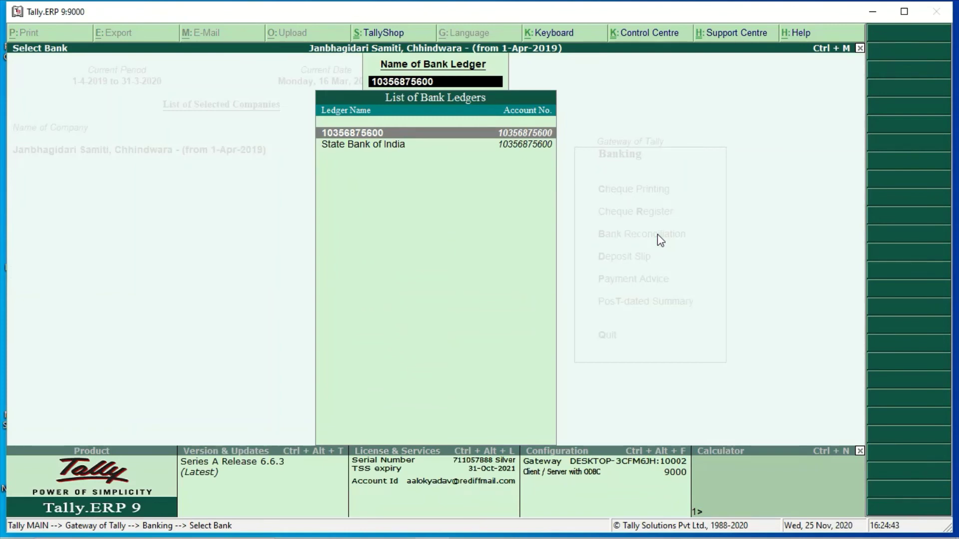
pyautogui.press('Escape')
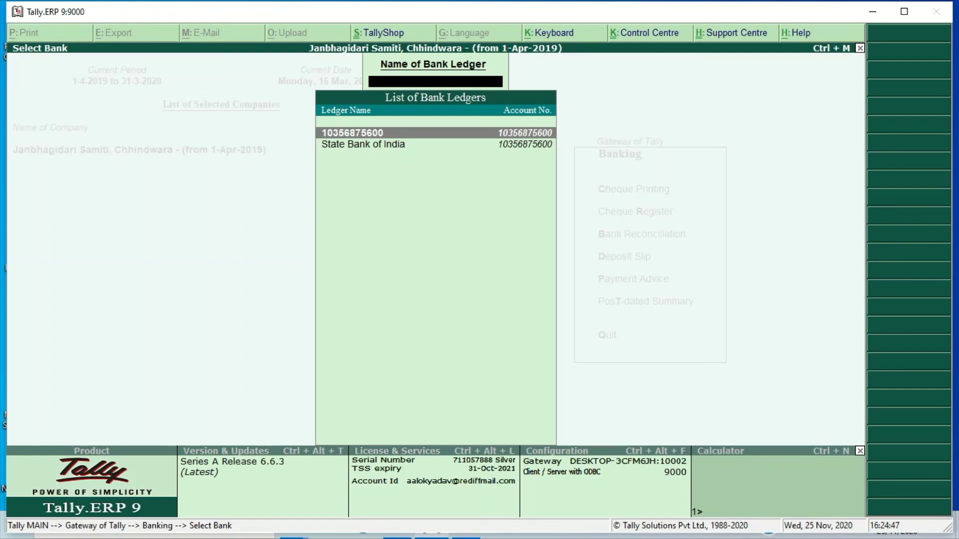
pyautogui.click(790, 525)
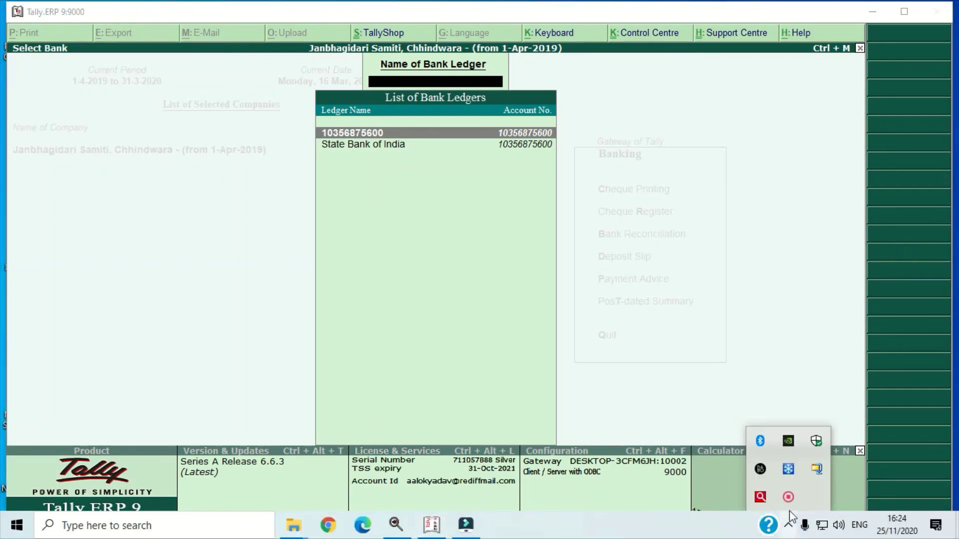